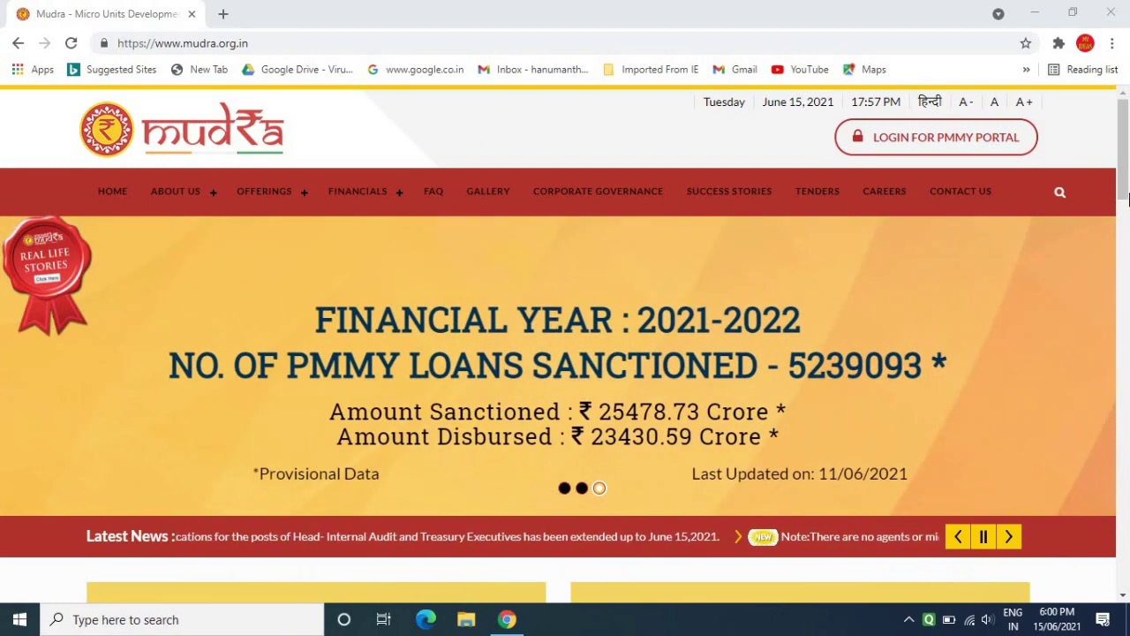
Step: Open the UdyamiMitra portal from the Mudra site's quick links and start applying for Mudra Loans
drag(1126, 199, 1126, 455)
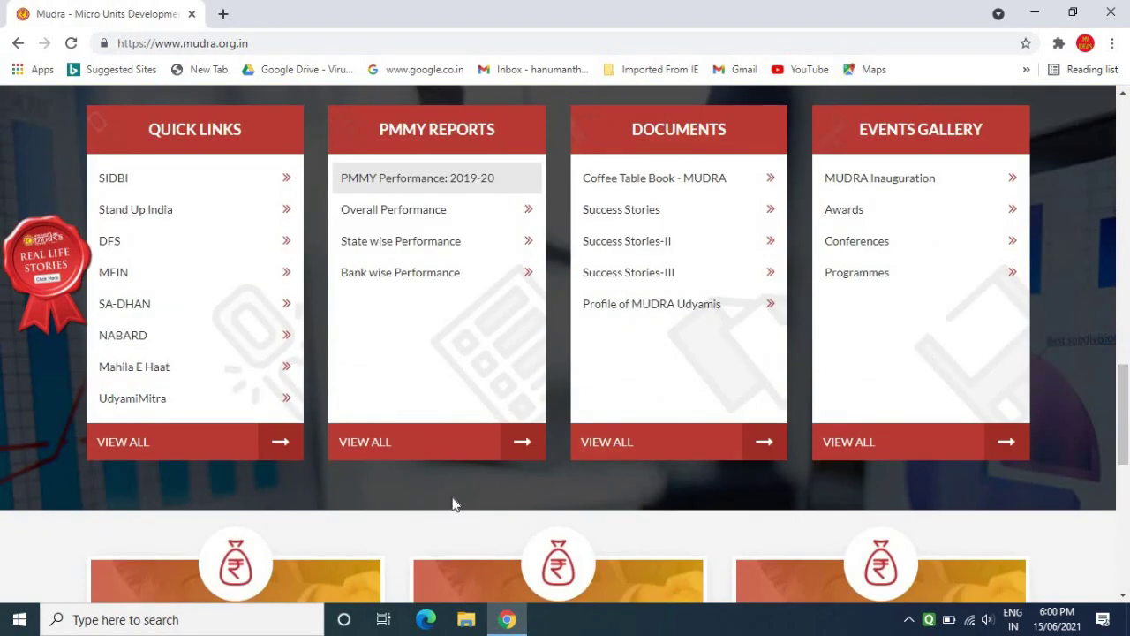
click(144, 405)
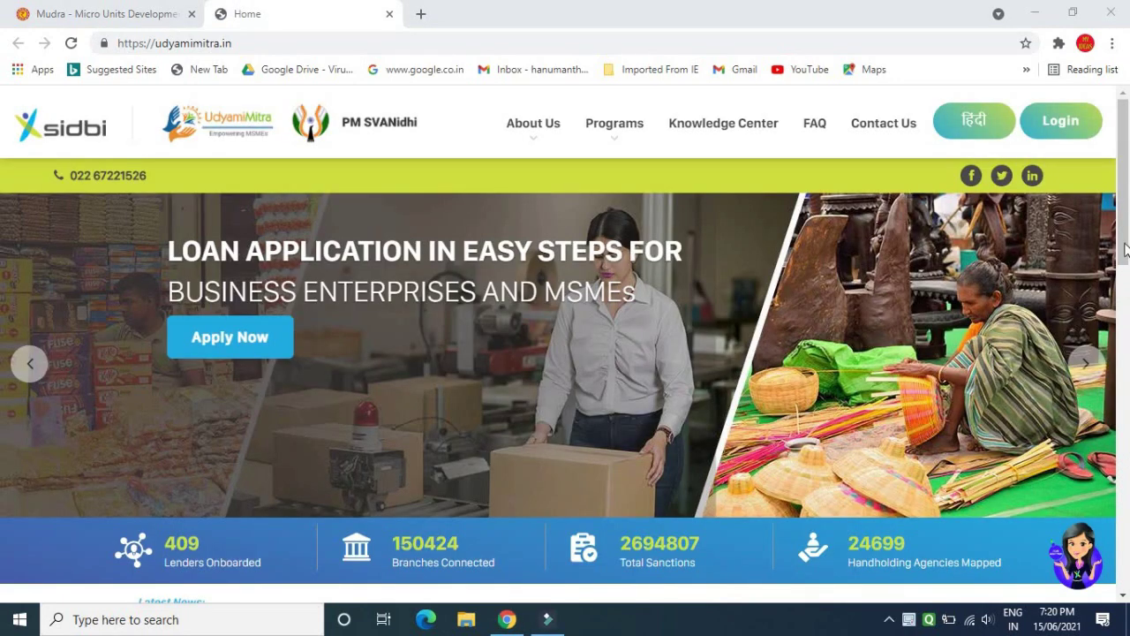
drag(1124, 254, 1125, 381)
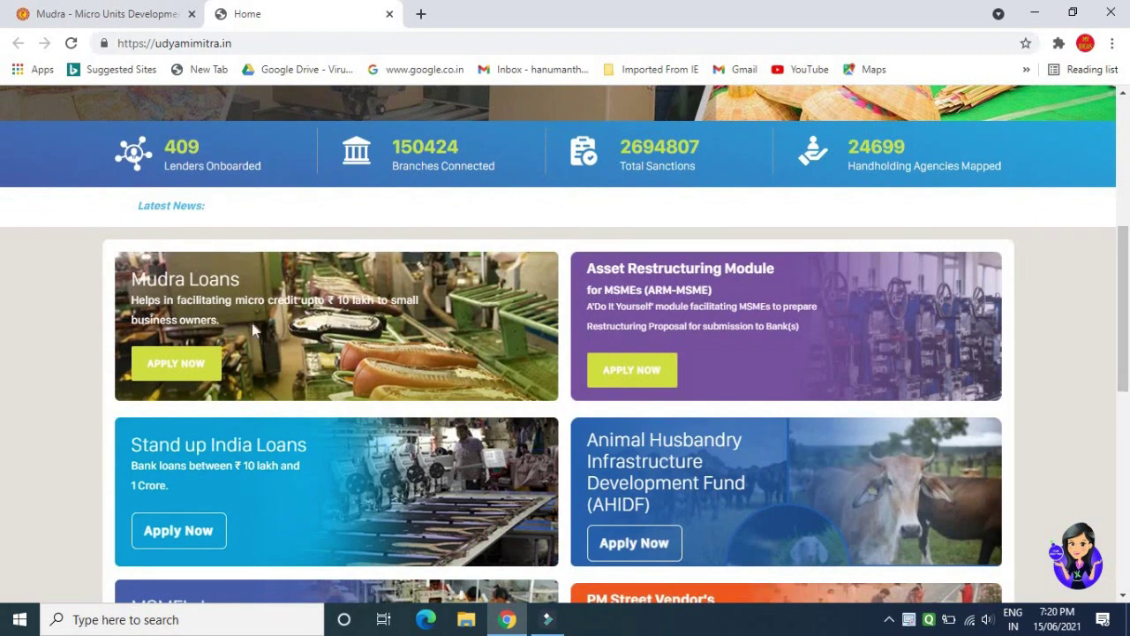
click(184, 371)
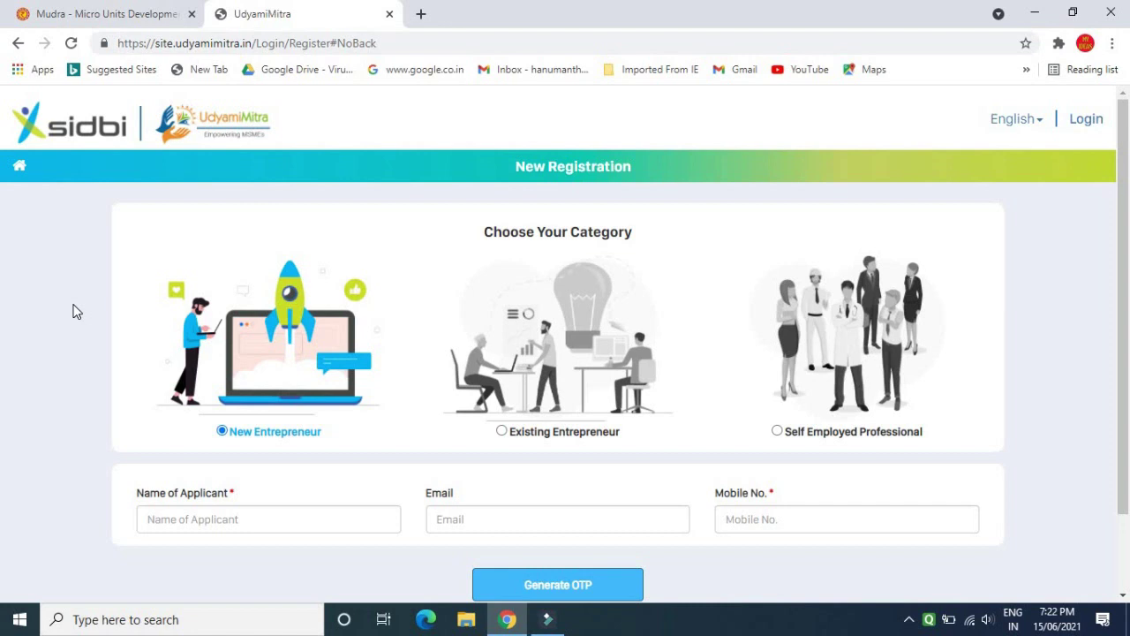
scroll(973, 425, down, 1)
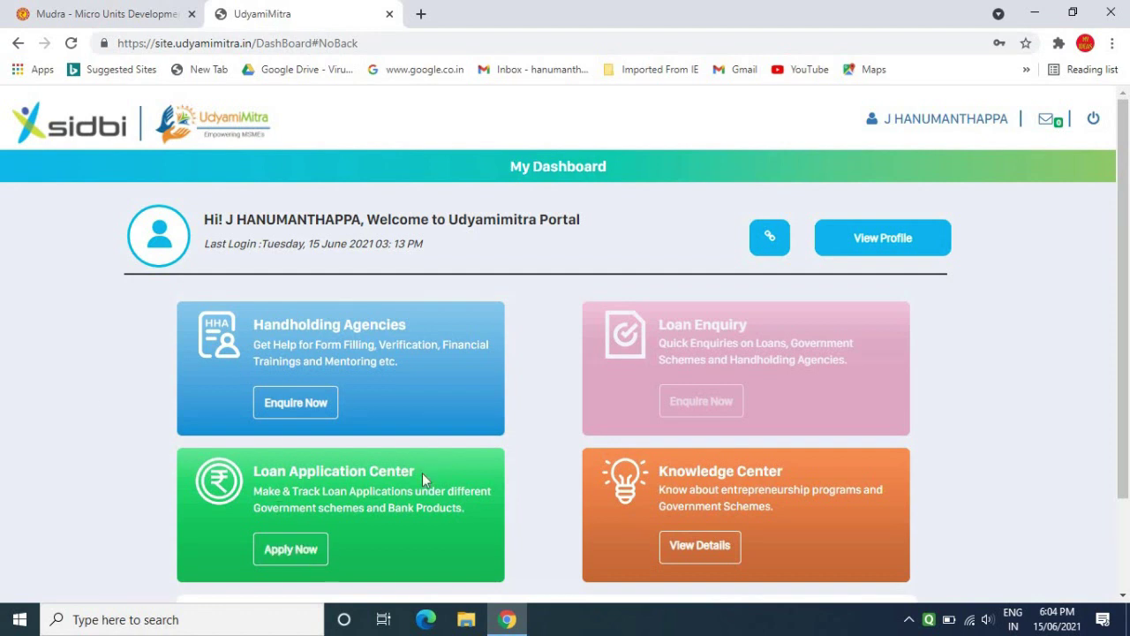
Step: Open the Loan Application Center from the dashboard and start a new Mudra Kishor loan application
click(308, 558)
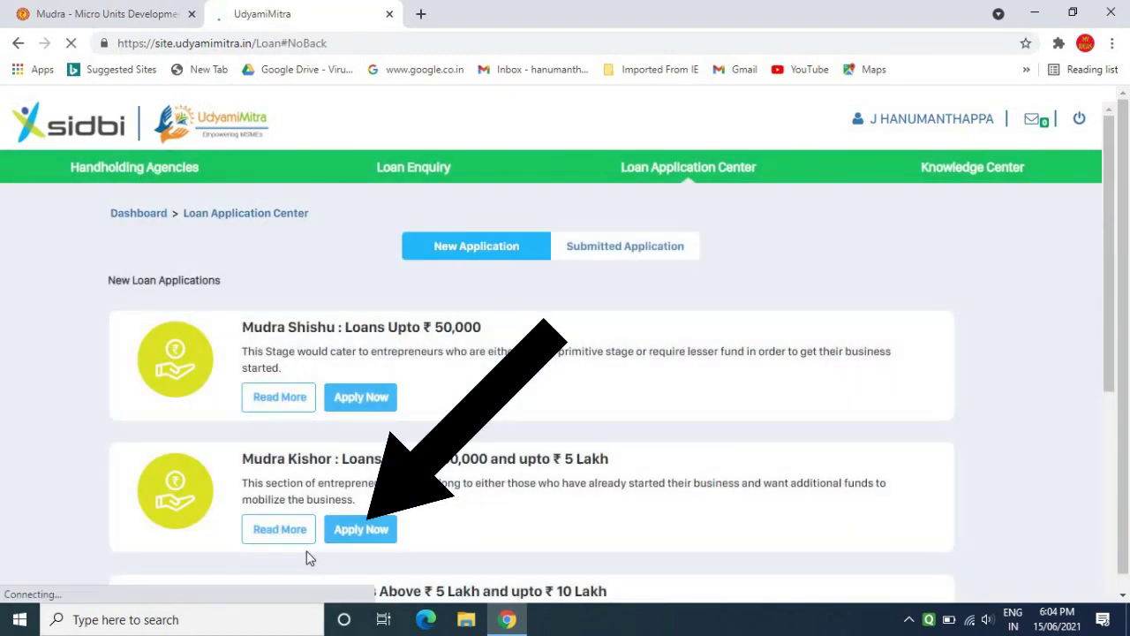
scroll(1088, 269, down, 2)
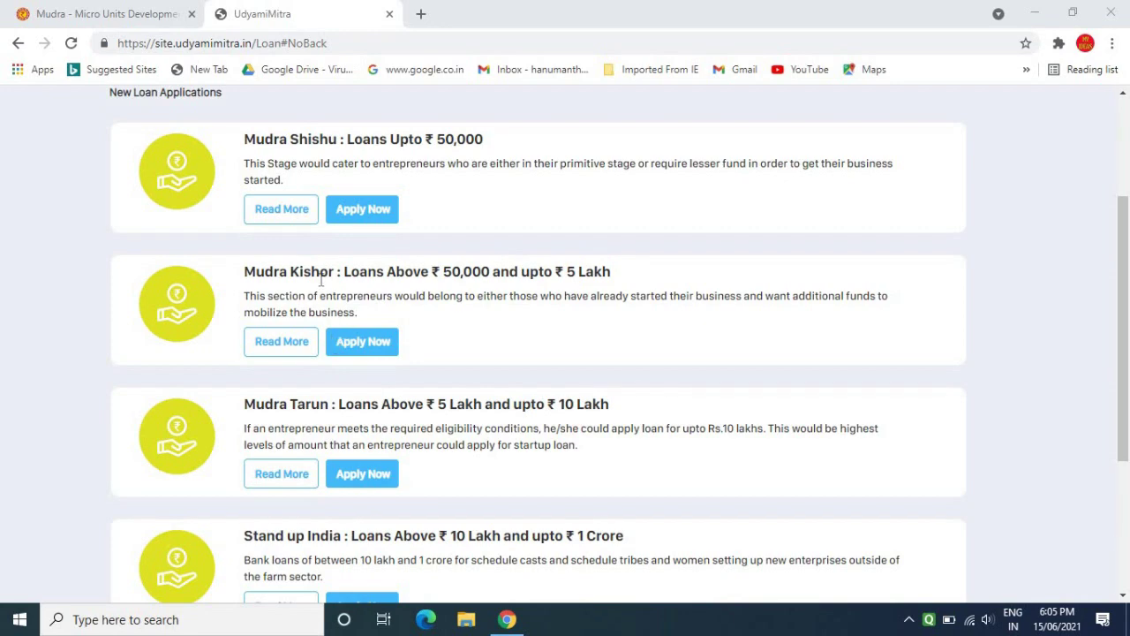
click(368, 350)
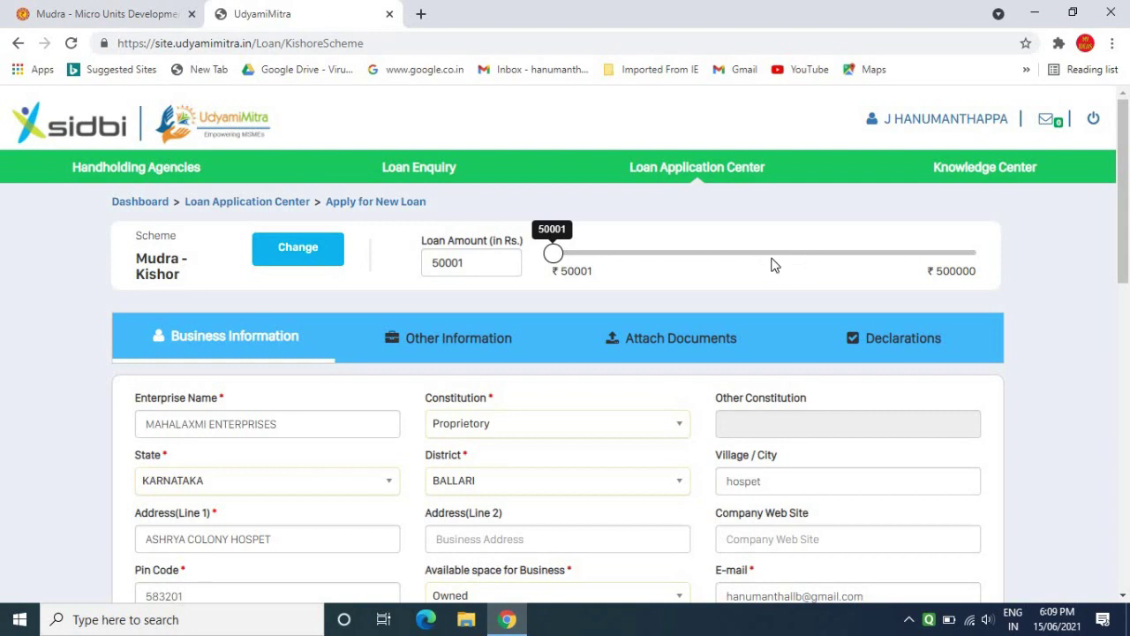
Step: Set the loan amount of the Mudra Kishor application to 500000 rupees
click(478, 263)
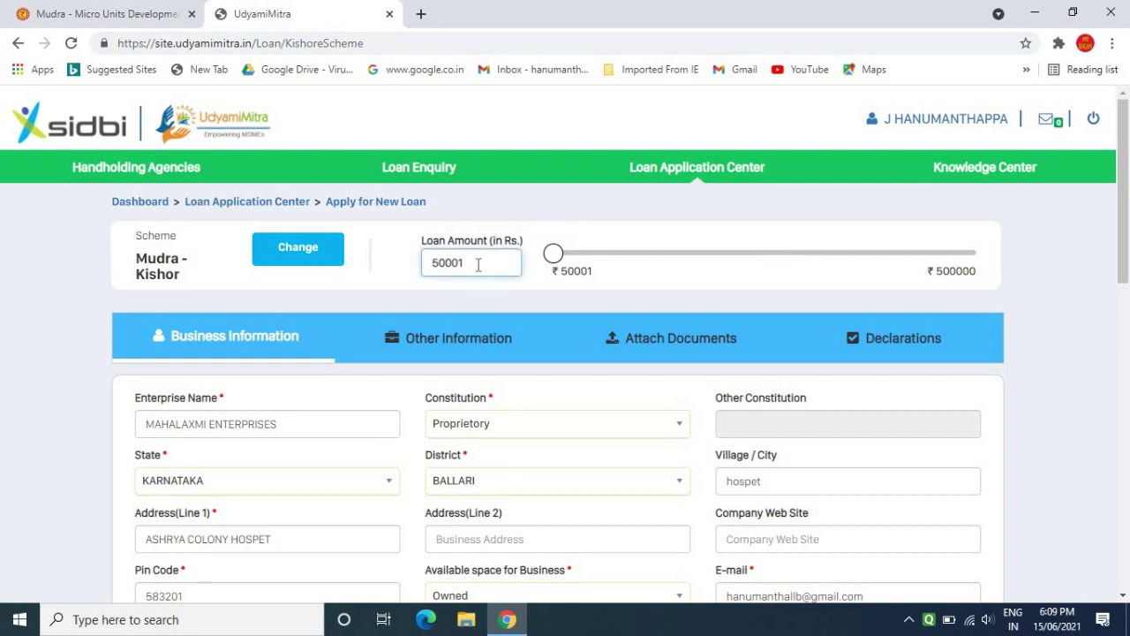
key(BackSpace)
key(BackSpace)
key(BackSpace)
key(BackSpace)
key(BackSpace)
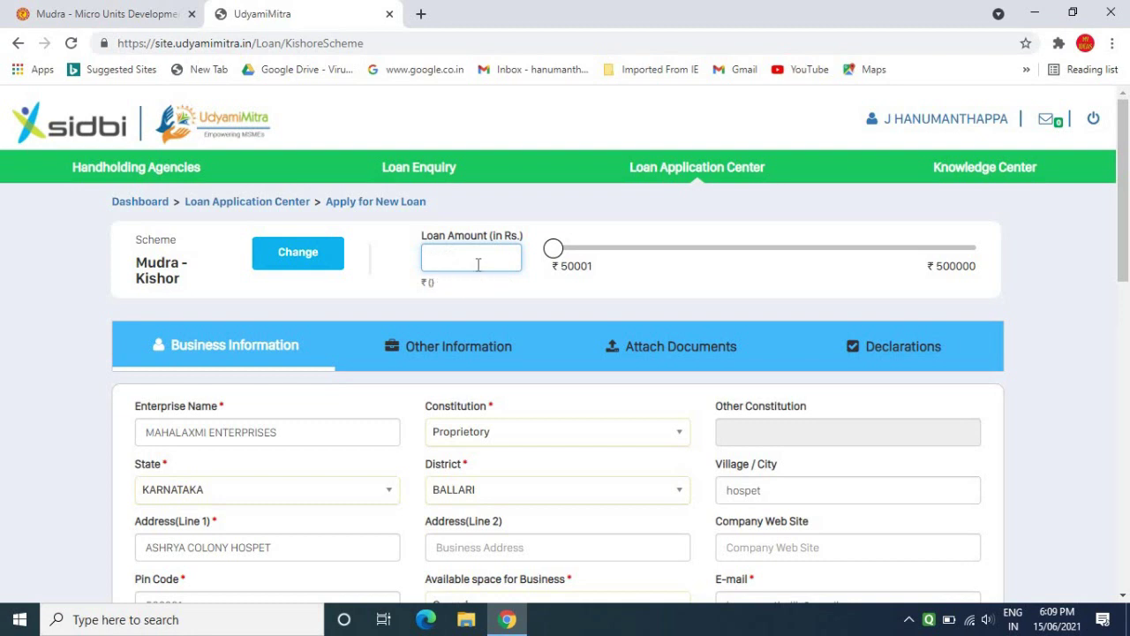
text(500000)
Step: Review the enterprise details in Business Information, checking the choices for Constitution and Available space for Business
drag(1124, 269, 1123, 332)
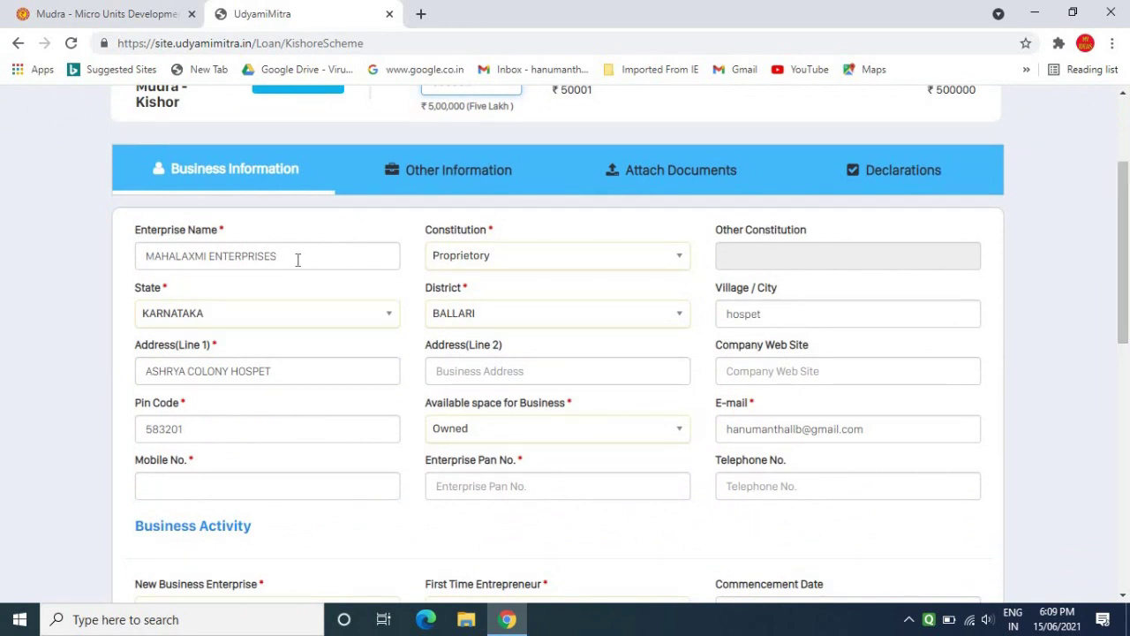
click(509, 262)
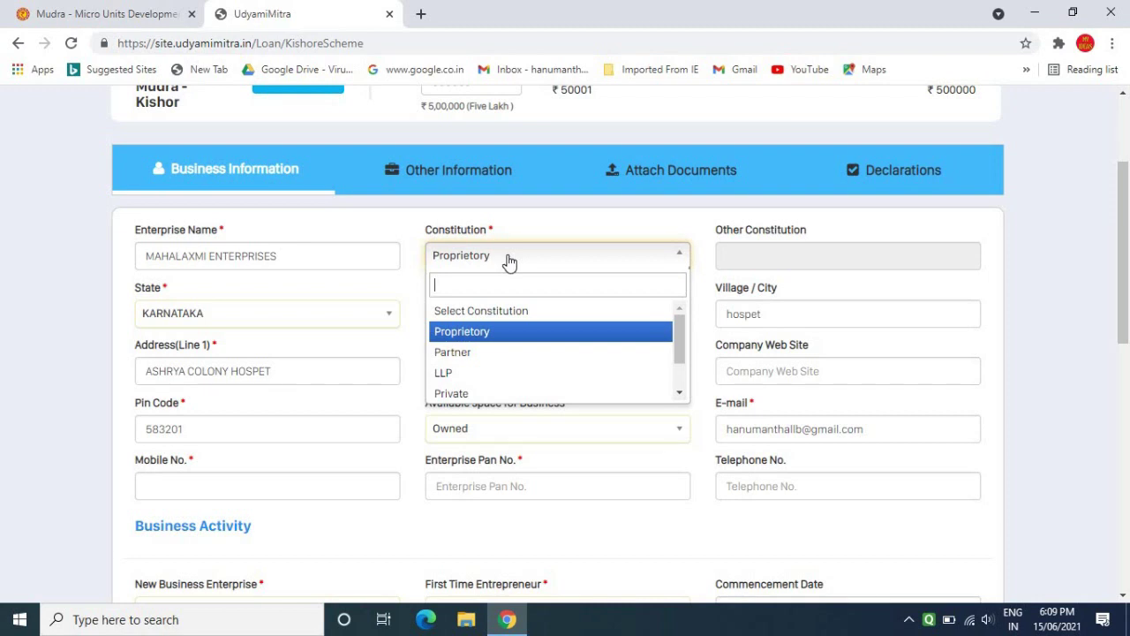
click(408, 231)
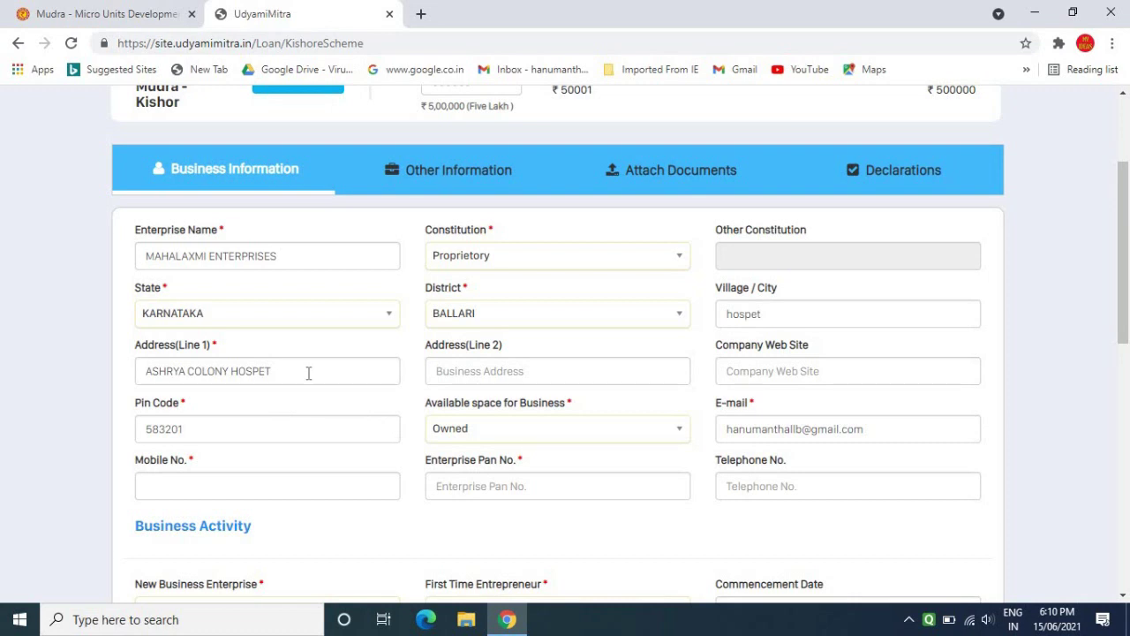
click(193, 429)
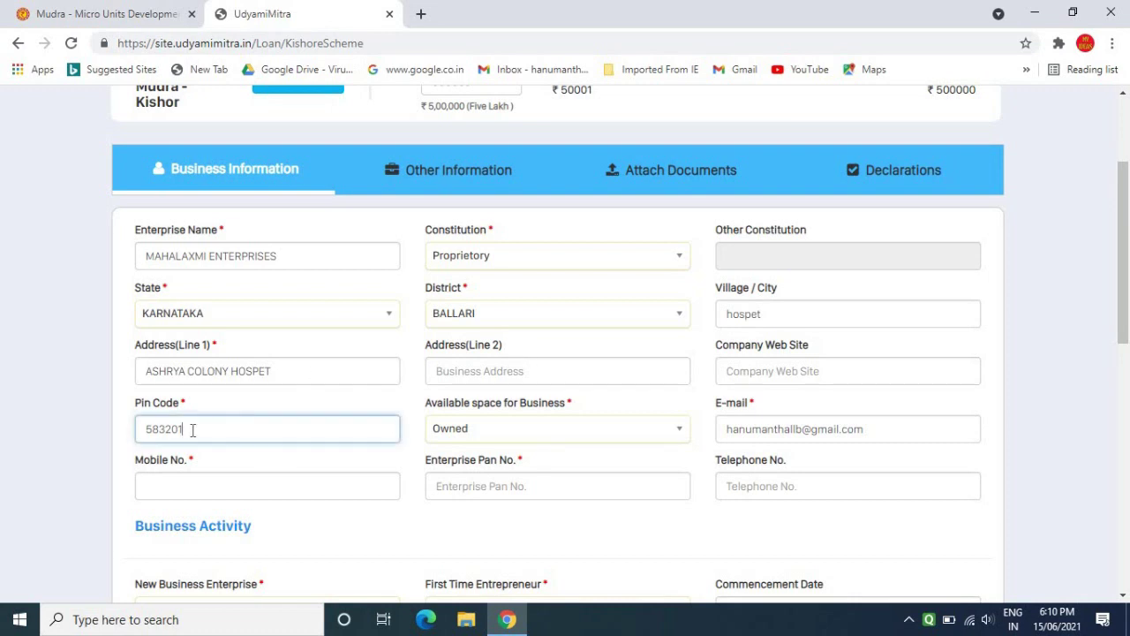
click(545, 436)
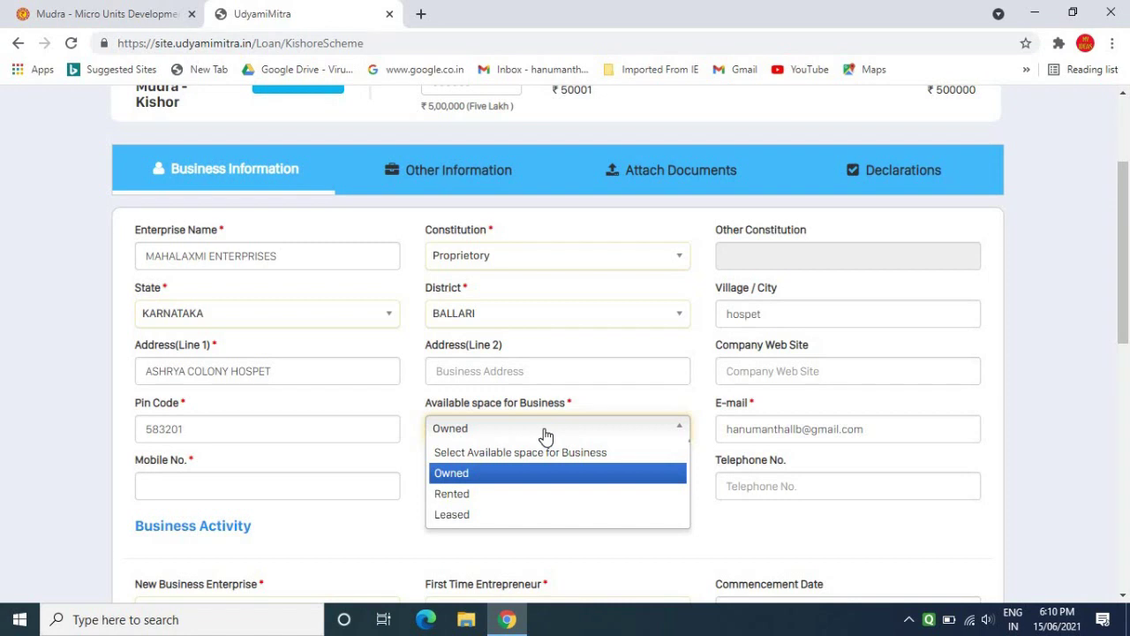
click(545, 436)
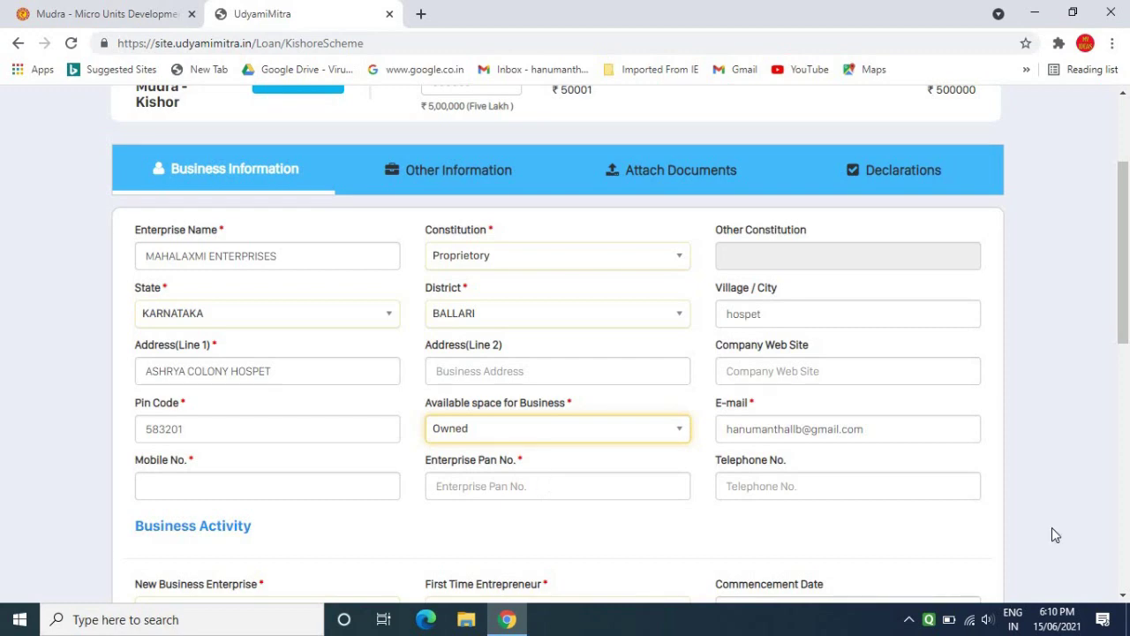
Step: Examine the Business Activity choices for New Business Enterprise, First Time Entrepreneur and Industry Type
drag(1126, 343, 1126, 477)
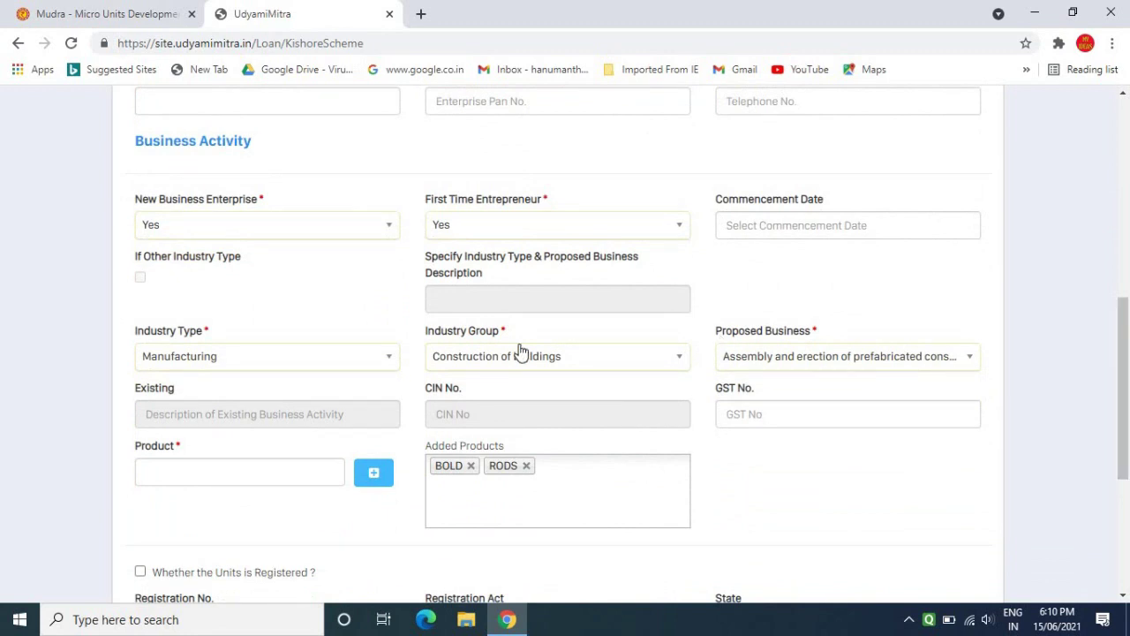
click(252, 235)
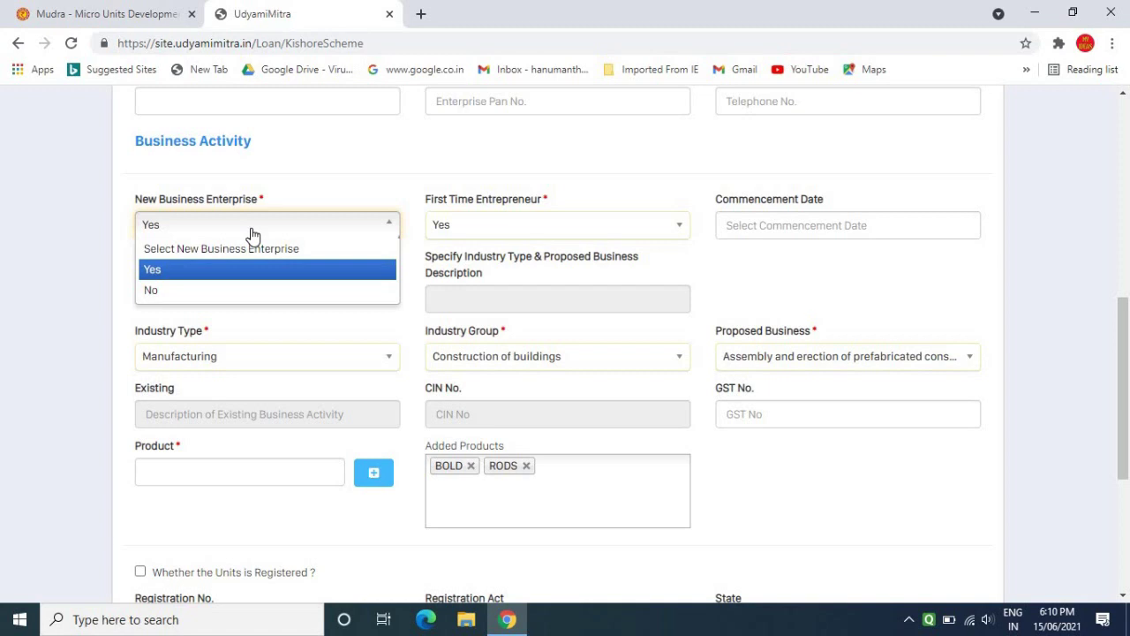
click(104, 241)
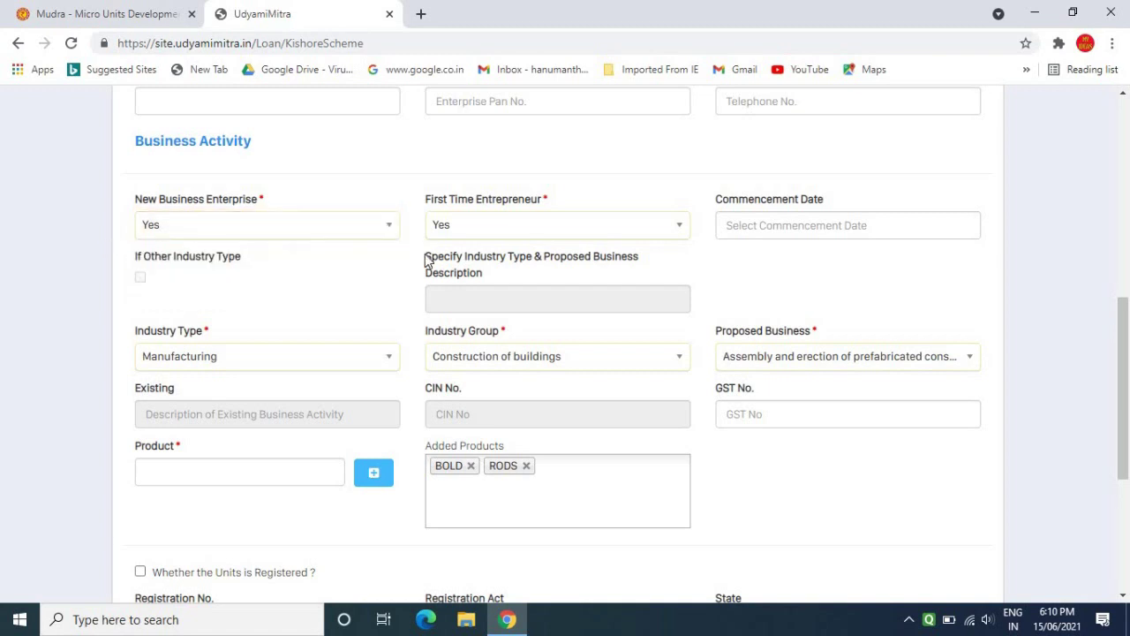
click(501, 229)
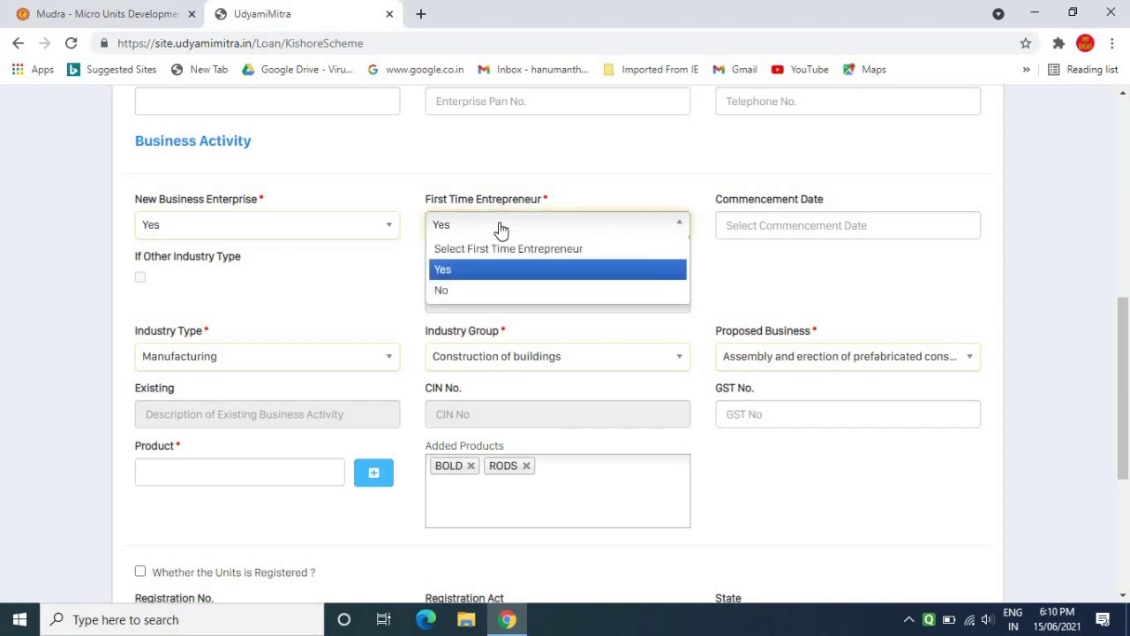
click(590, 197)
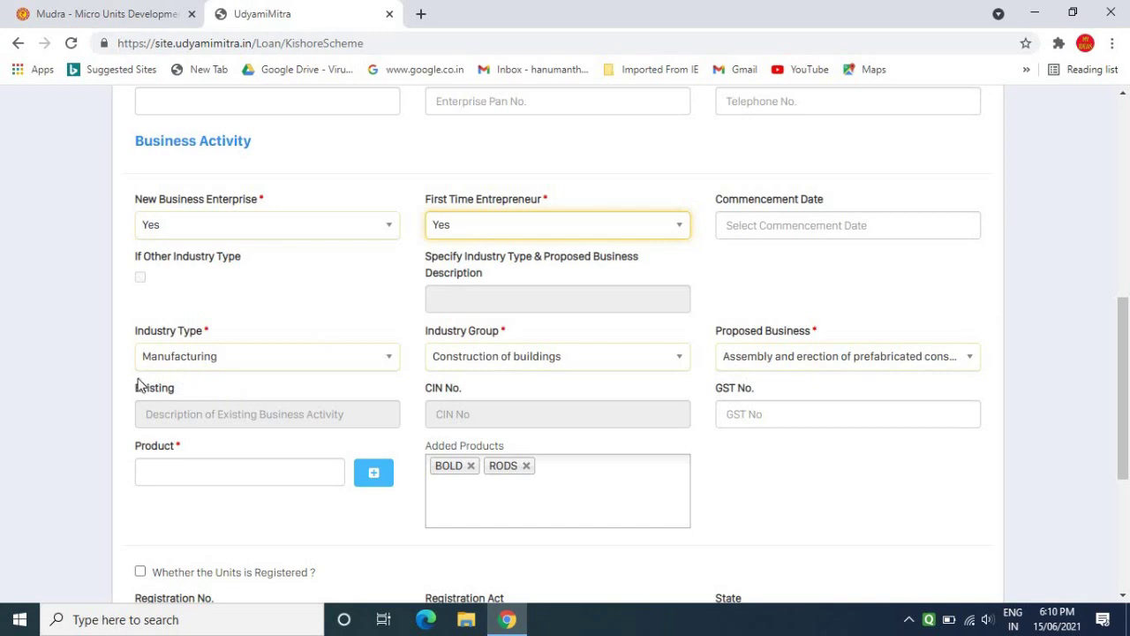
click(241, 356)
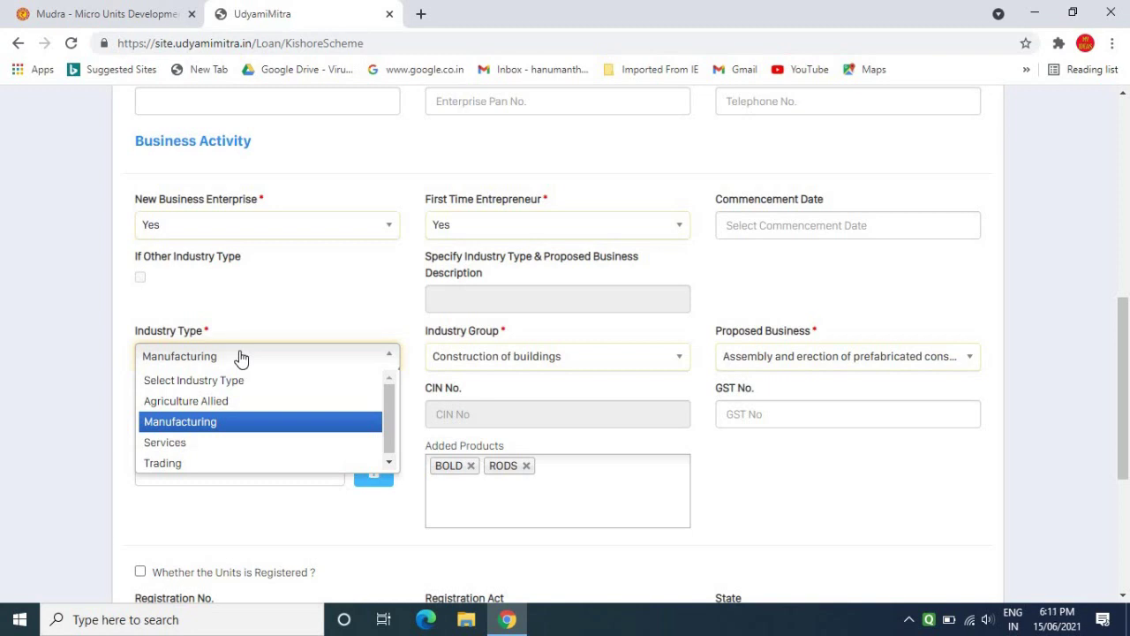
click(61, 413)
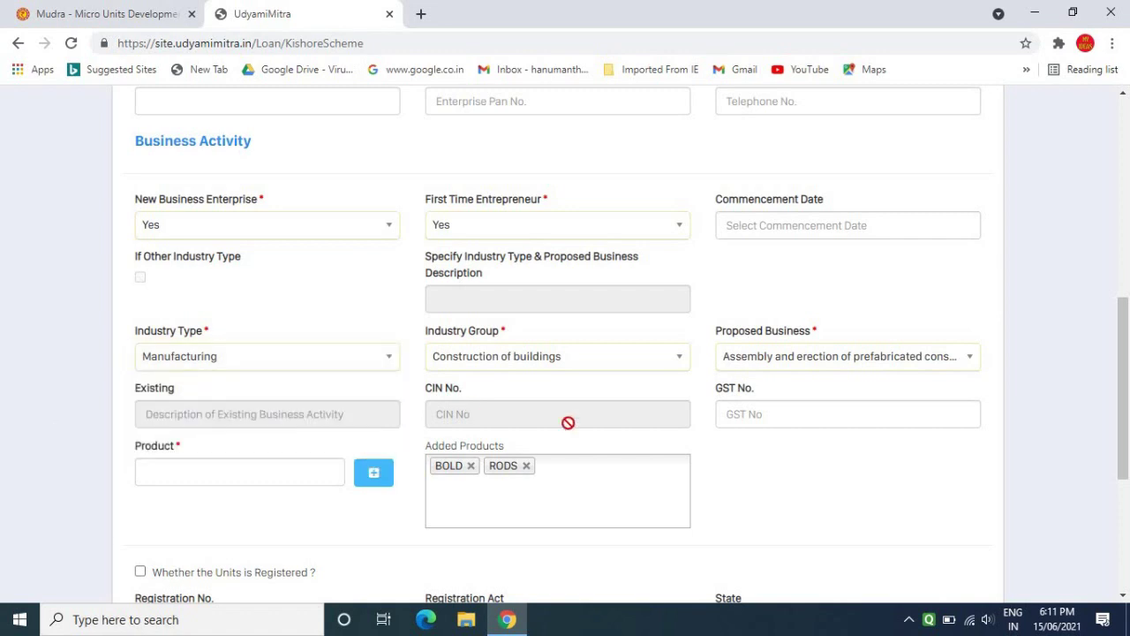
Step: Browse the available options for Industry Group and Proposed Business without changing the selections
click(557, 358)
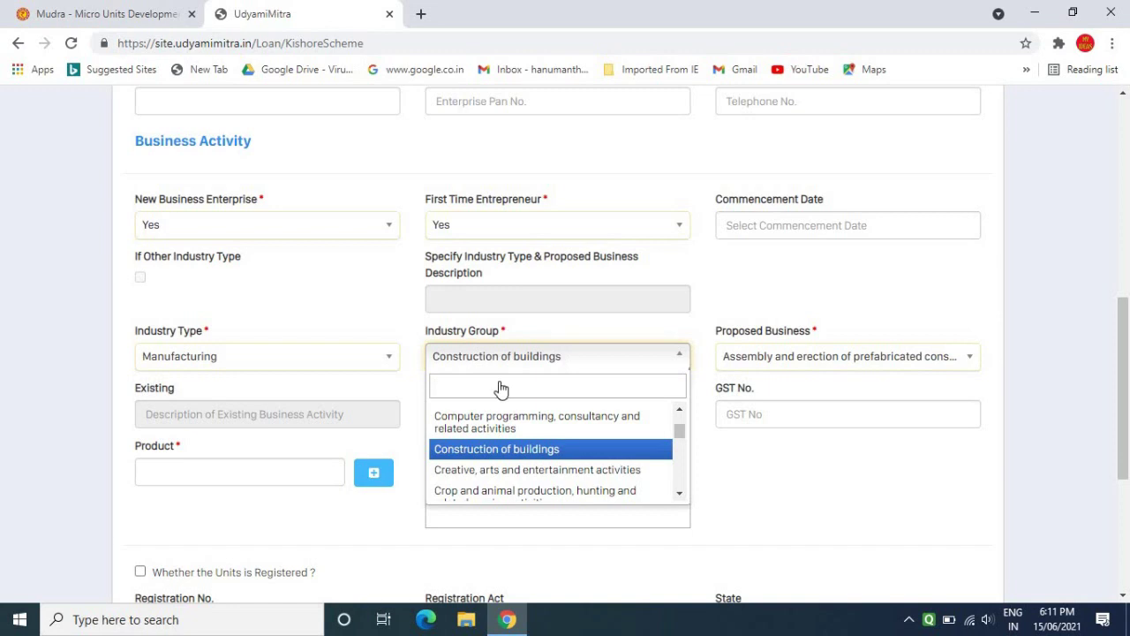
scroll(649, 455, up, 1)
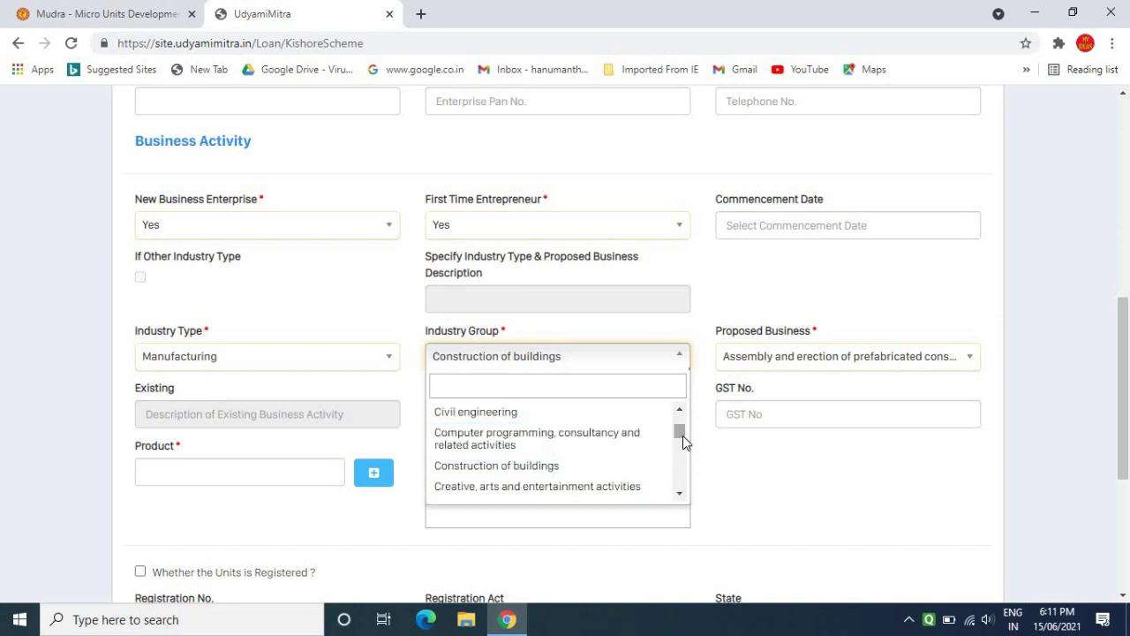
mouse_move(680, 431)
mouse_down()
mouse_move(681, 481)
mouse_move(681, 443)
mouse_up()
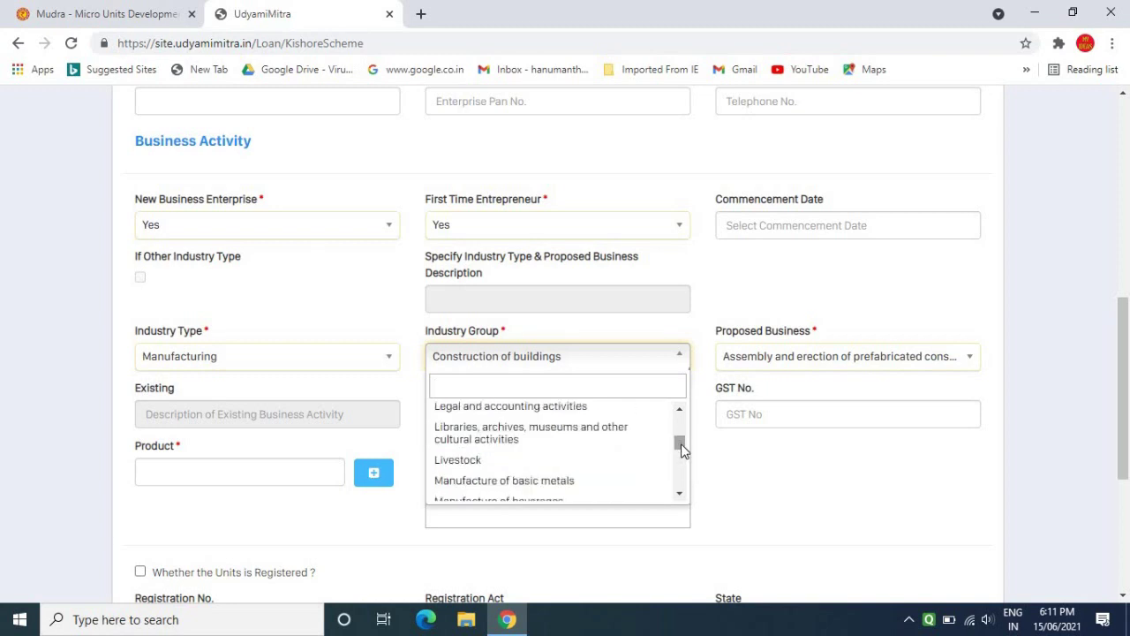
click(830, 282)
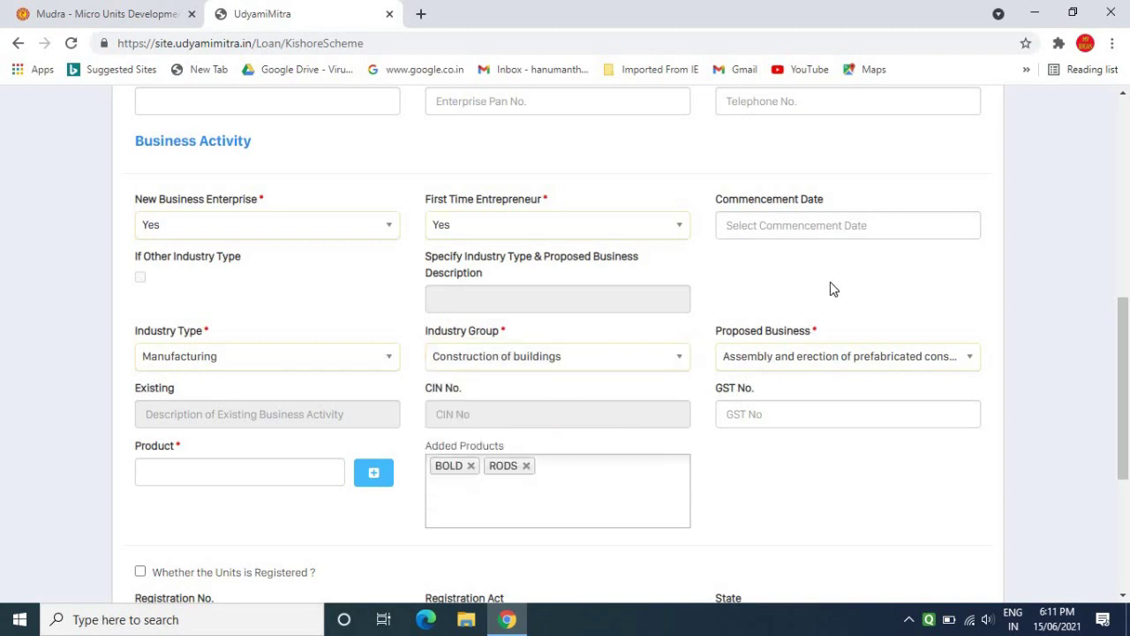
click(830, 353)
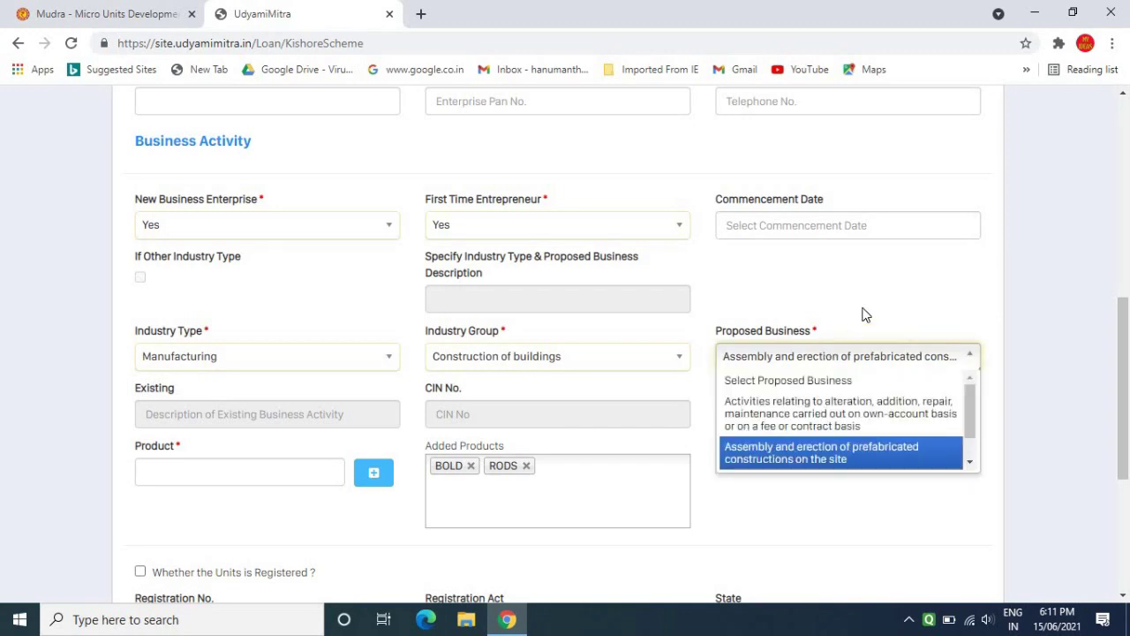
click(865, 316)
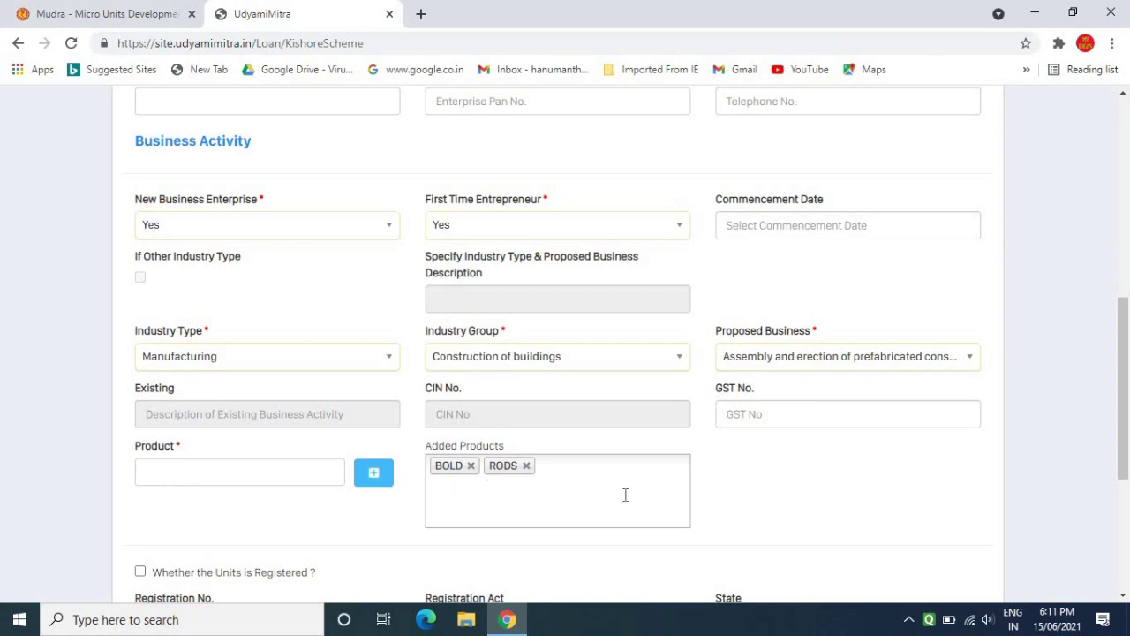
Step: Expand Background Information of Proprietor / Directors and review the first applicant's personal details
scroll(625, 494, down, 4)
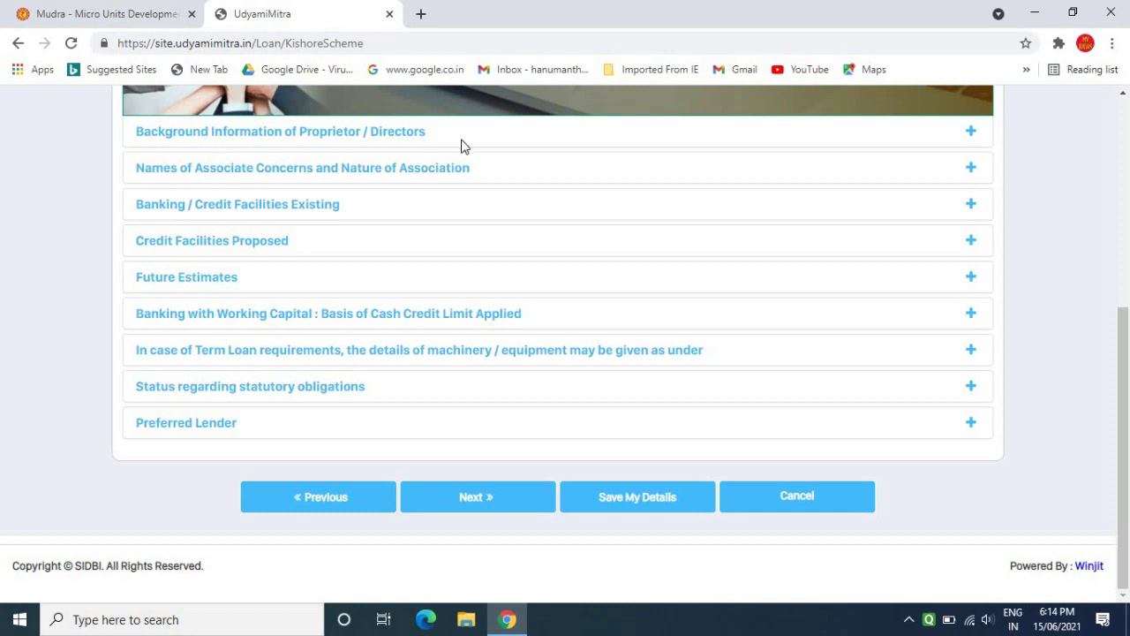
click(971, 135)
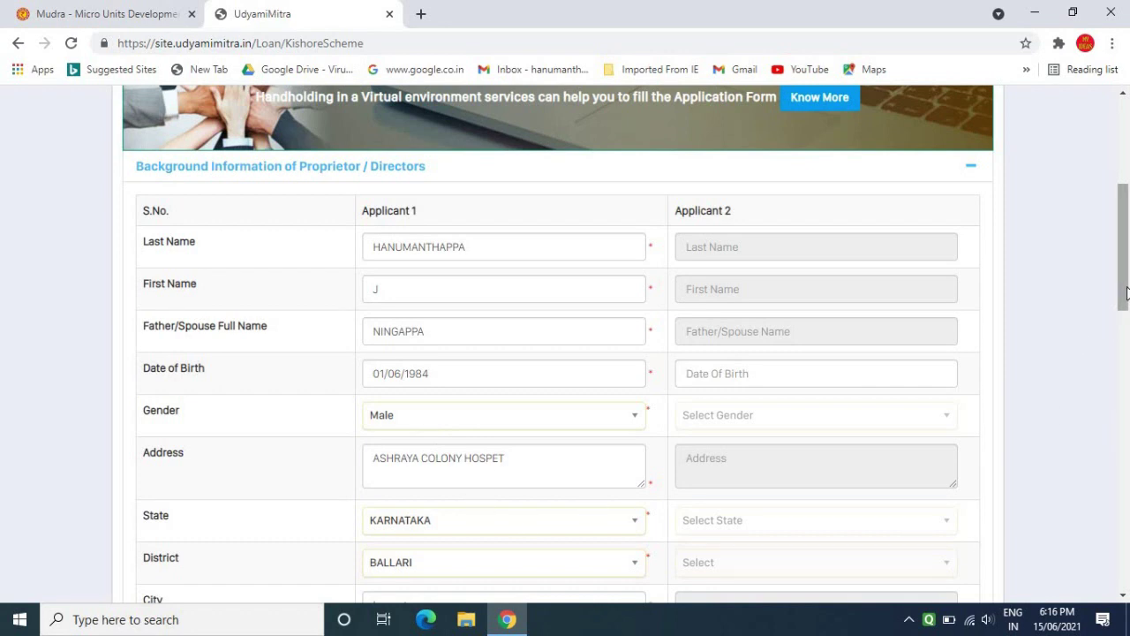
drag(1126, 291, 1124, 369)
scroll(1124, 369, down, 1)
scroll(1124, 369, down, 4)
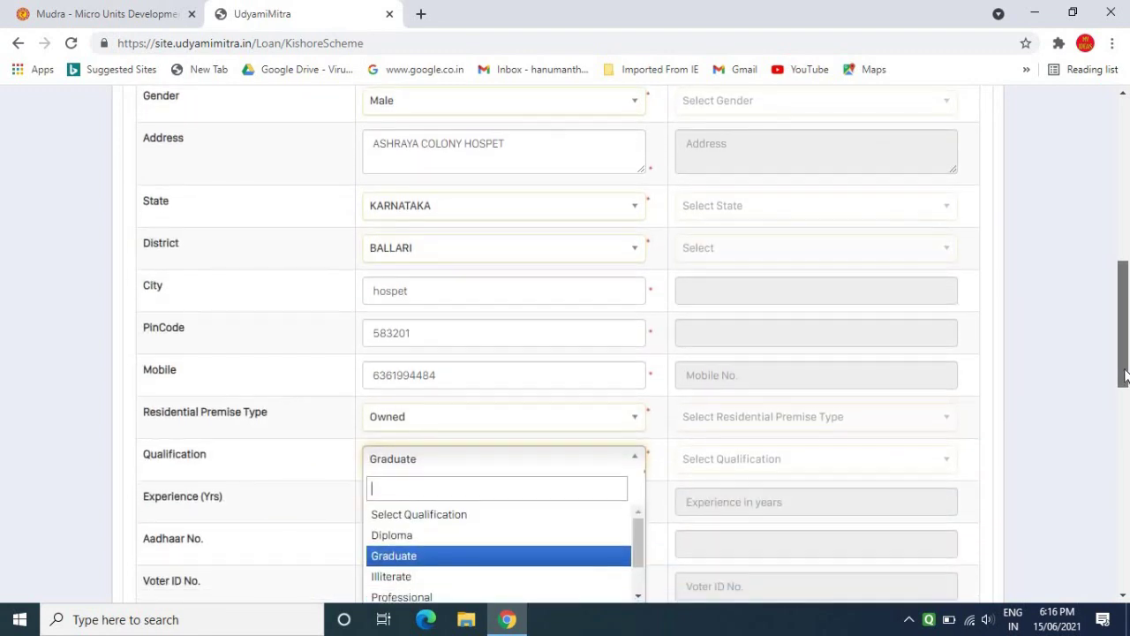
scroll(1123, 435, down, 4)
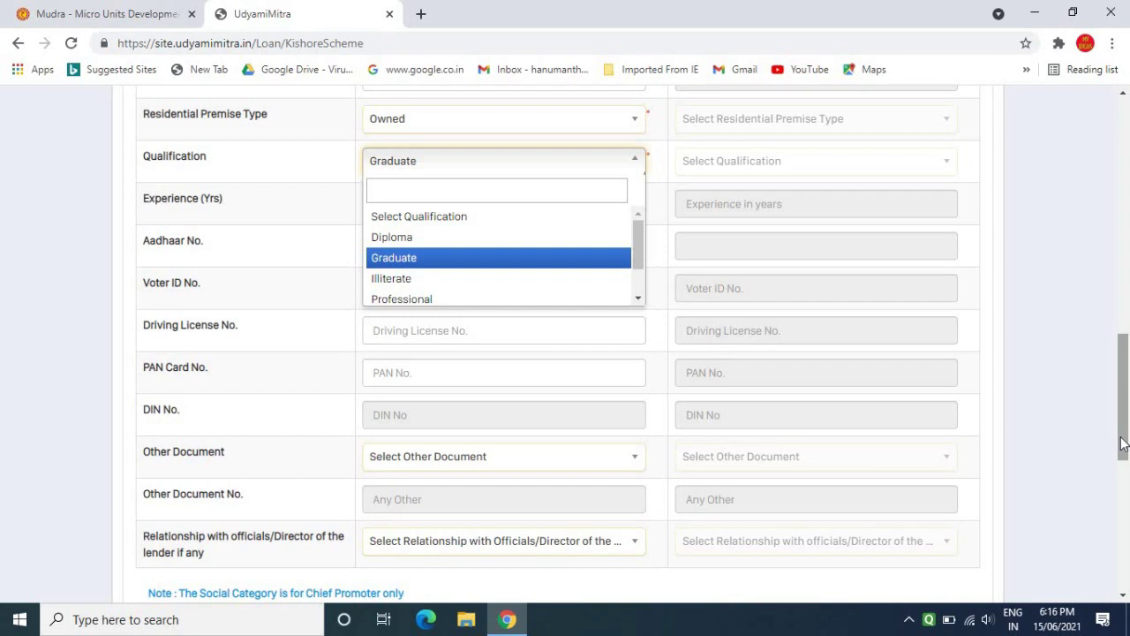
Step: Check the first applicant's options for Residential Premise Type and Qualification without changing the selections
click(640, 118)
click(640, 116)
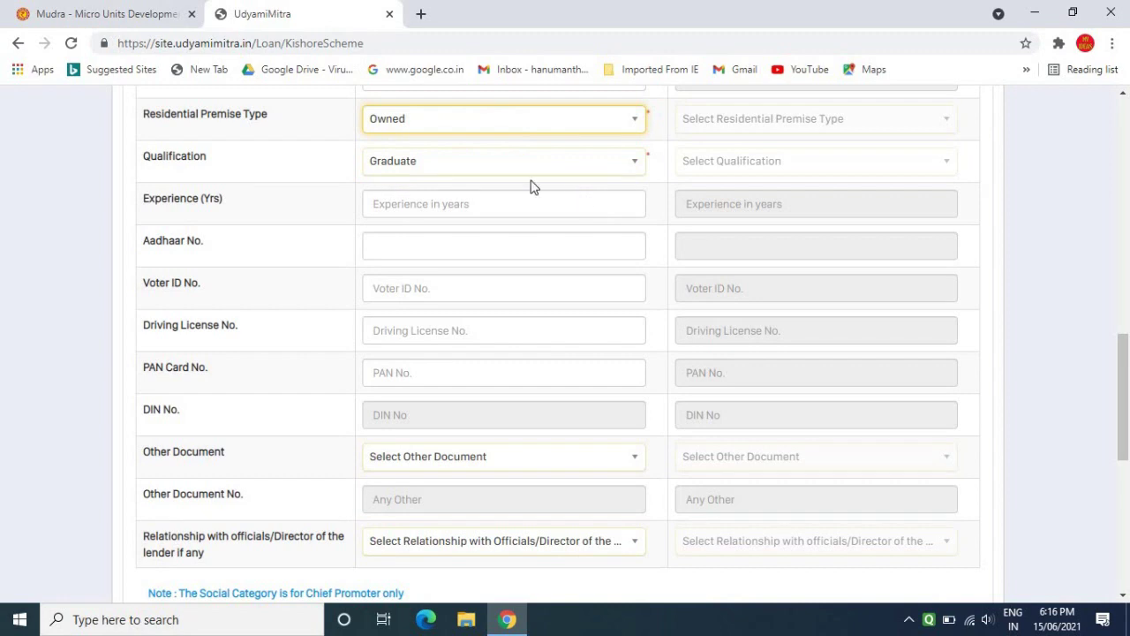
click(491, 170)
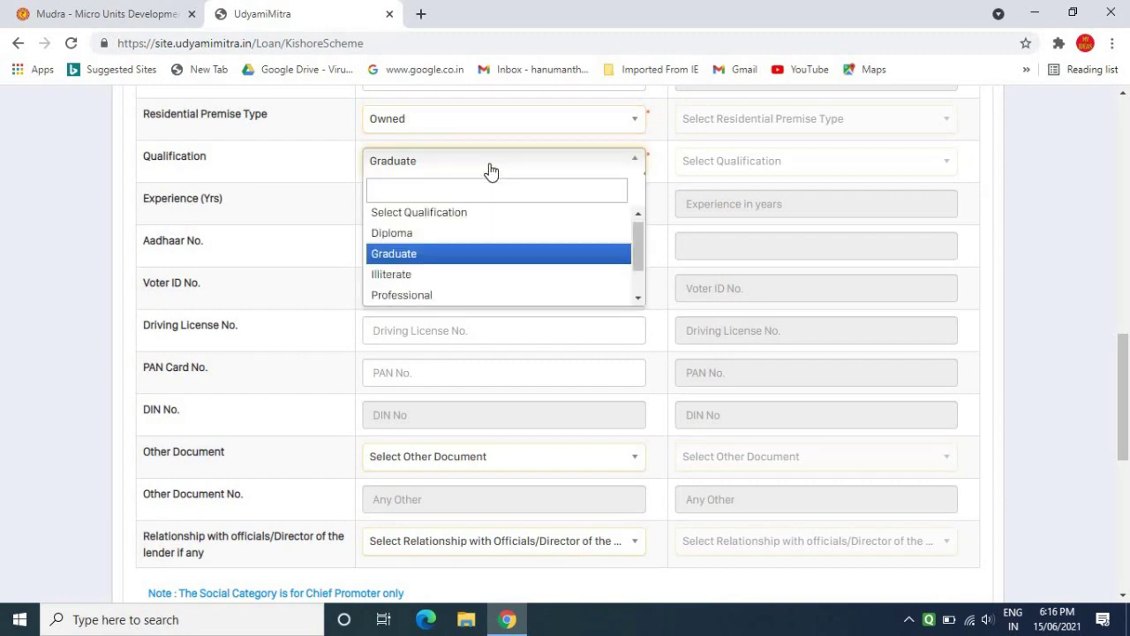
click(491, 171)
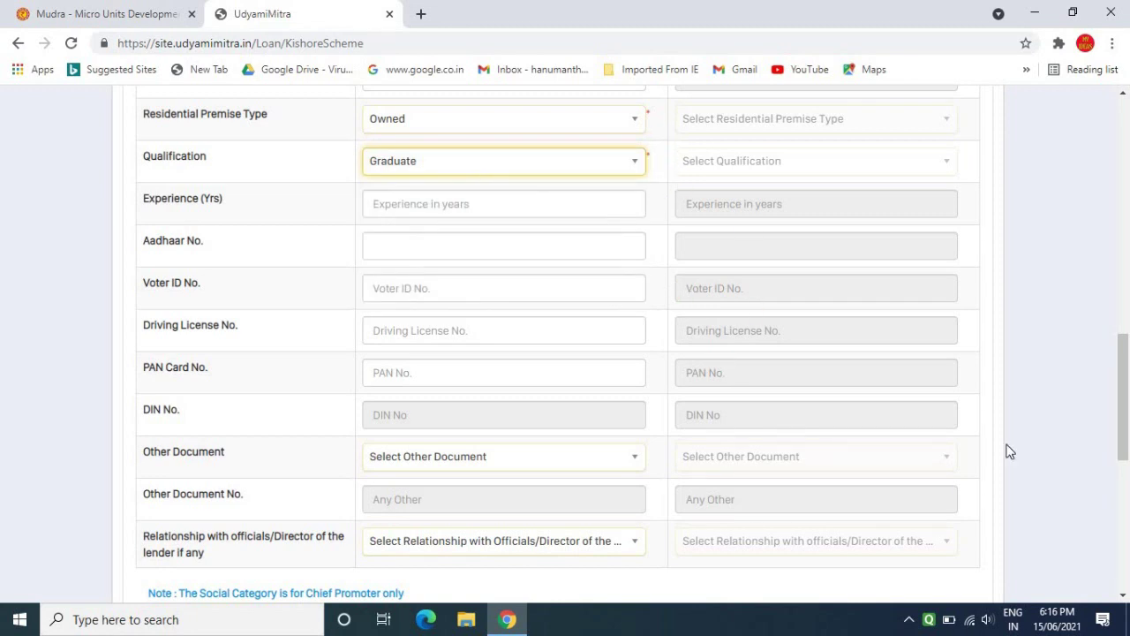
Step: Mark the chief promoter as Is Minority to inspect the Minority Status field, and clear the mark again
scroll(1127, 434, down, 3)
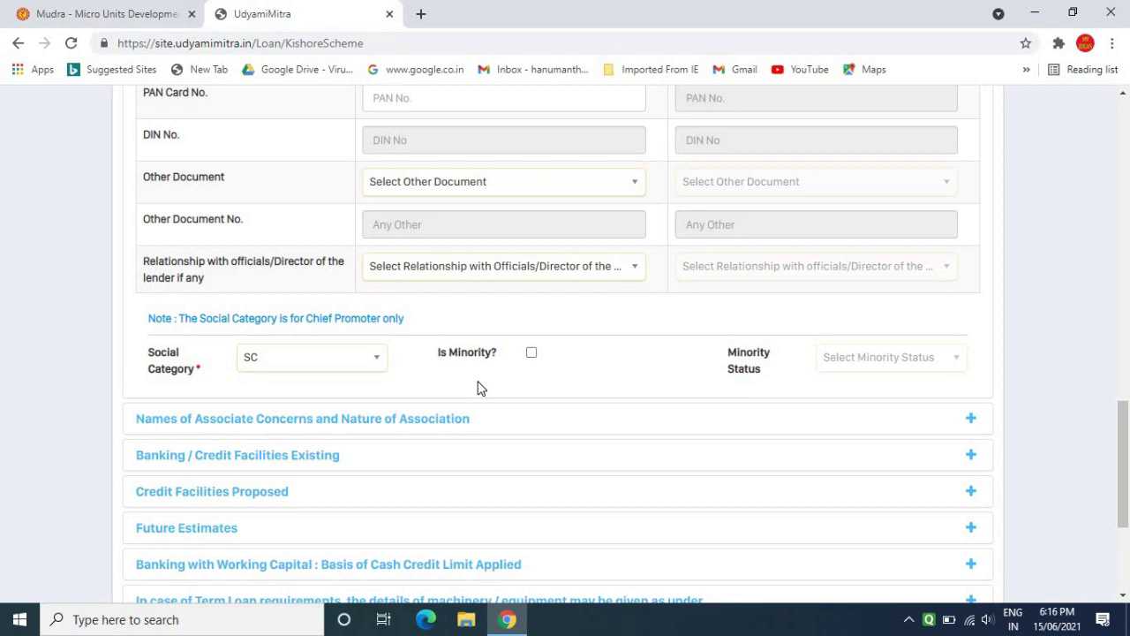
click(531, 354)
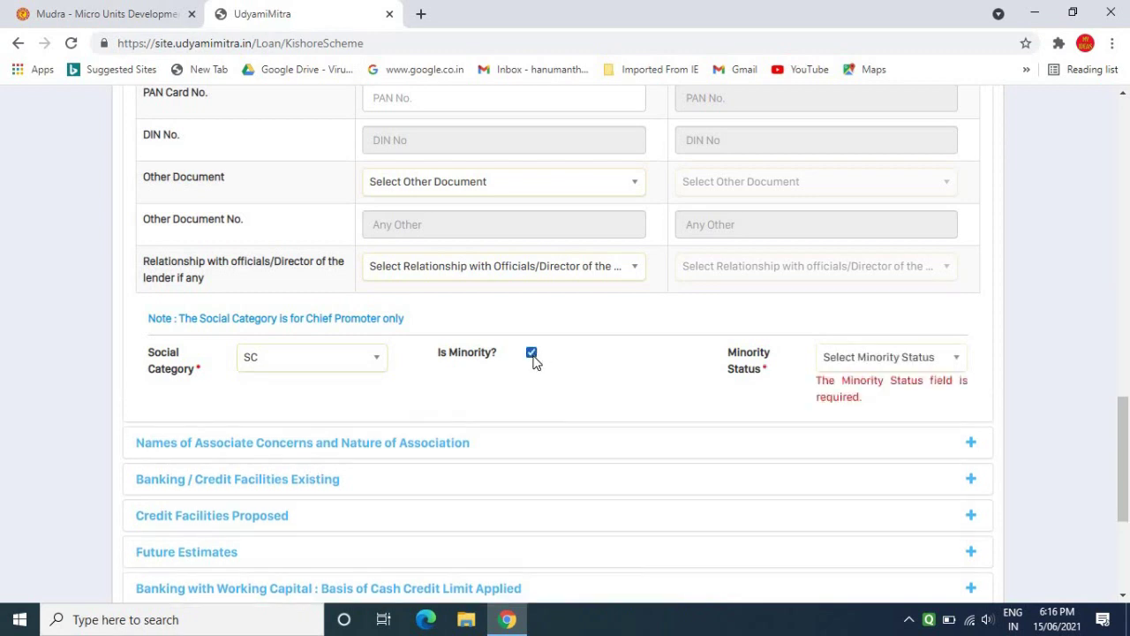
click(958, 364)
click(958, 364)
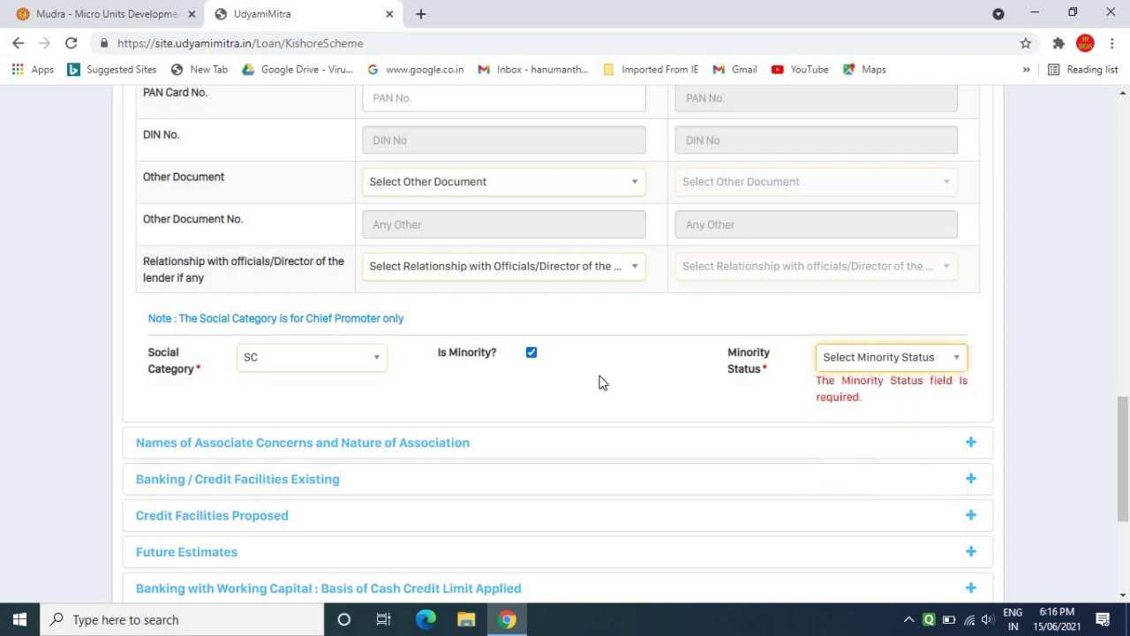
click(532, 354)
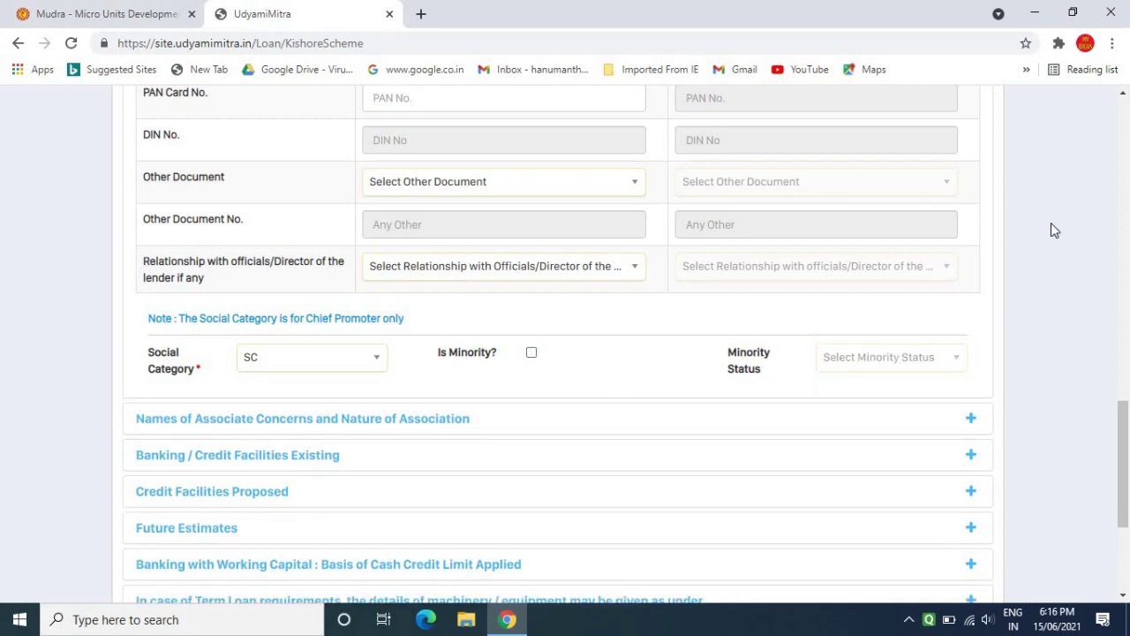
Step: Review the Names of Associate Concerns and Nature of Association and Banking / Credit Facilities Existing sections, collapsing each one
scroll(1051, 227, down, 3)
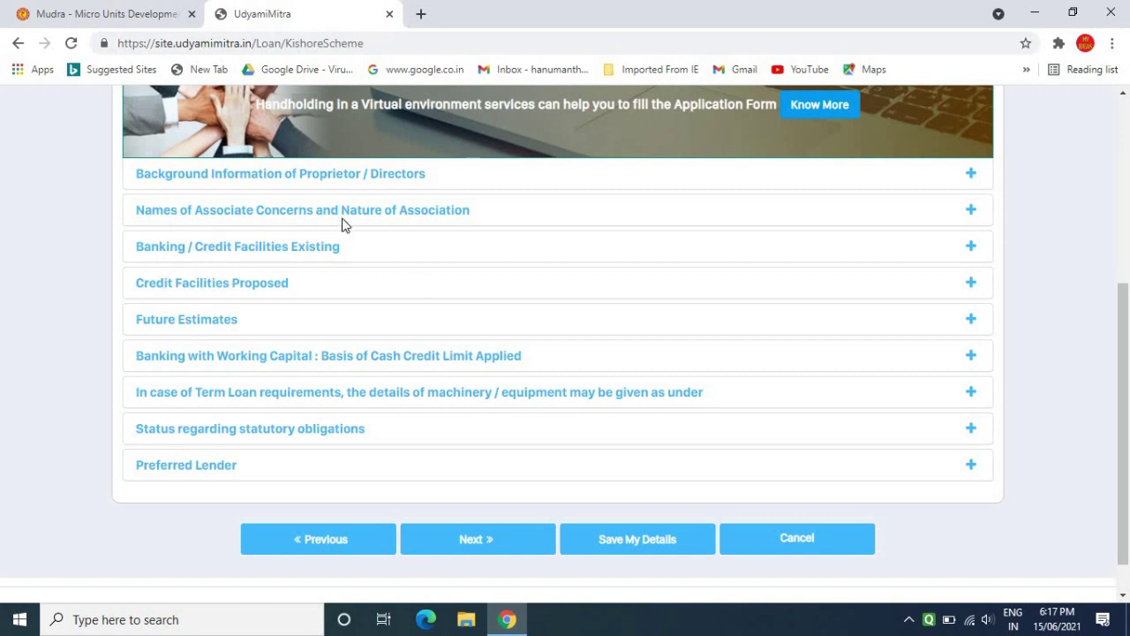
click(969, 212)
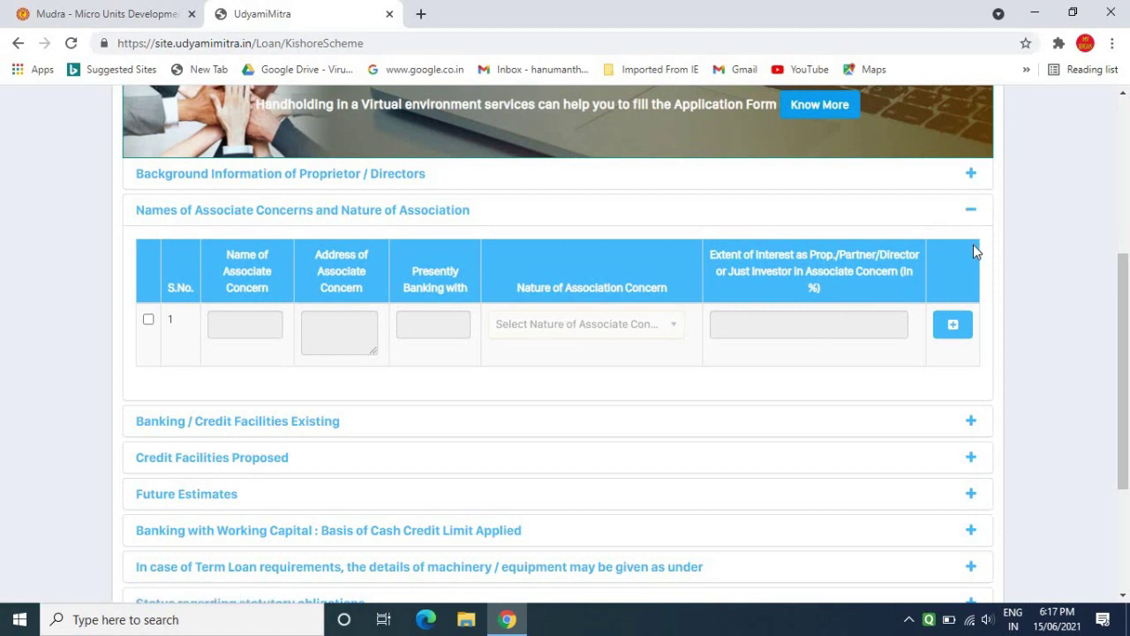
click(975, 221)
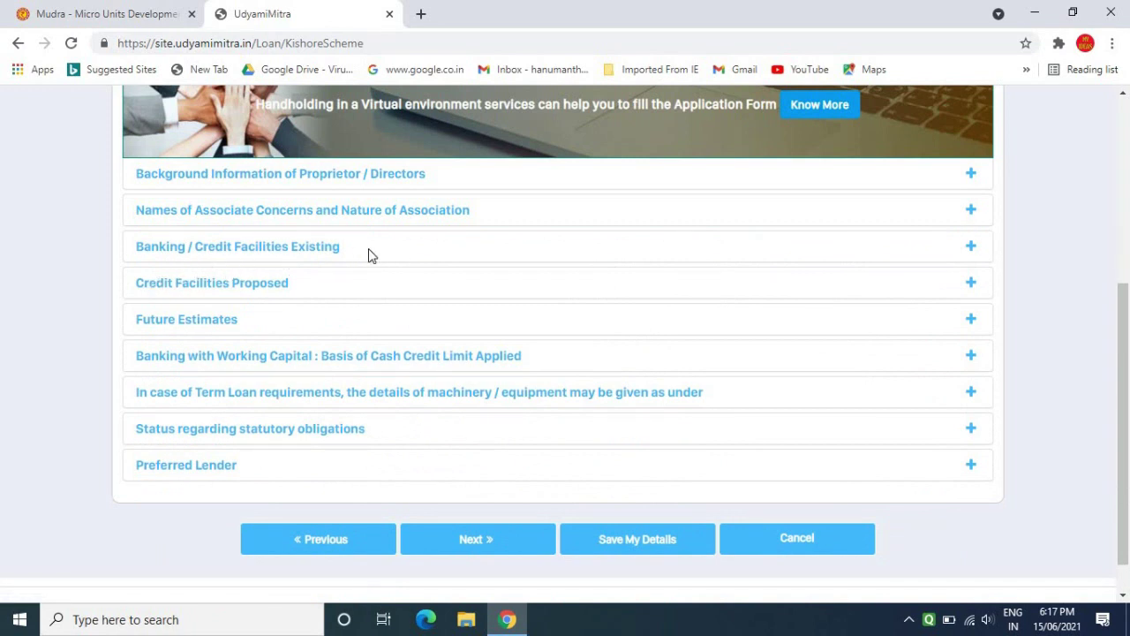
click(970, 253)
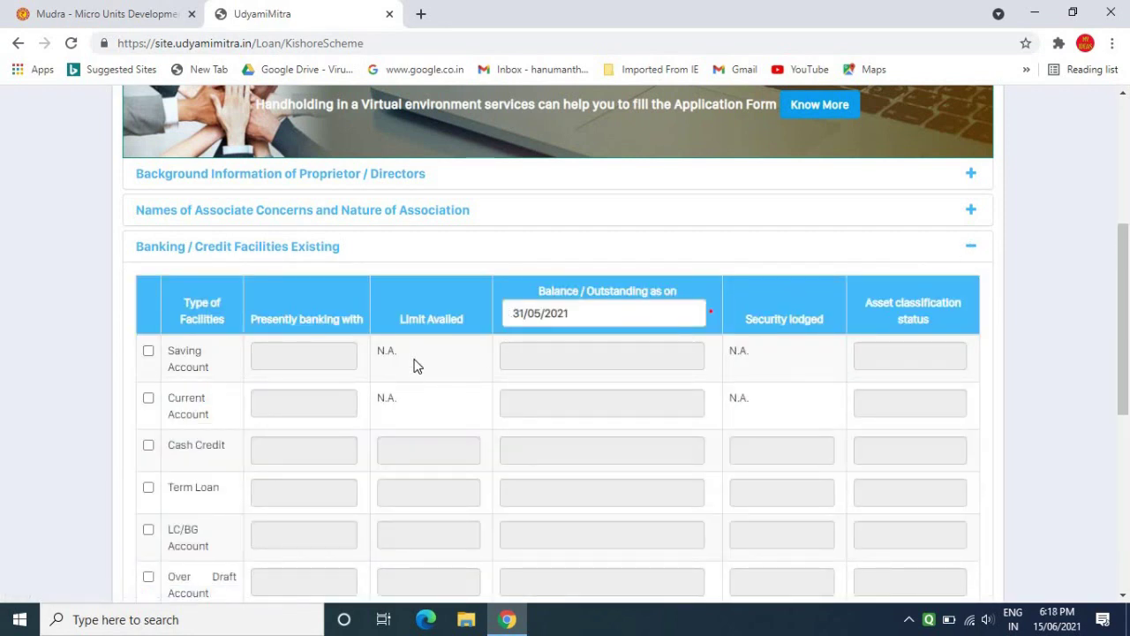
click(893, 249)
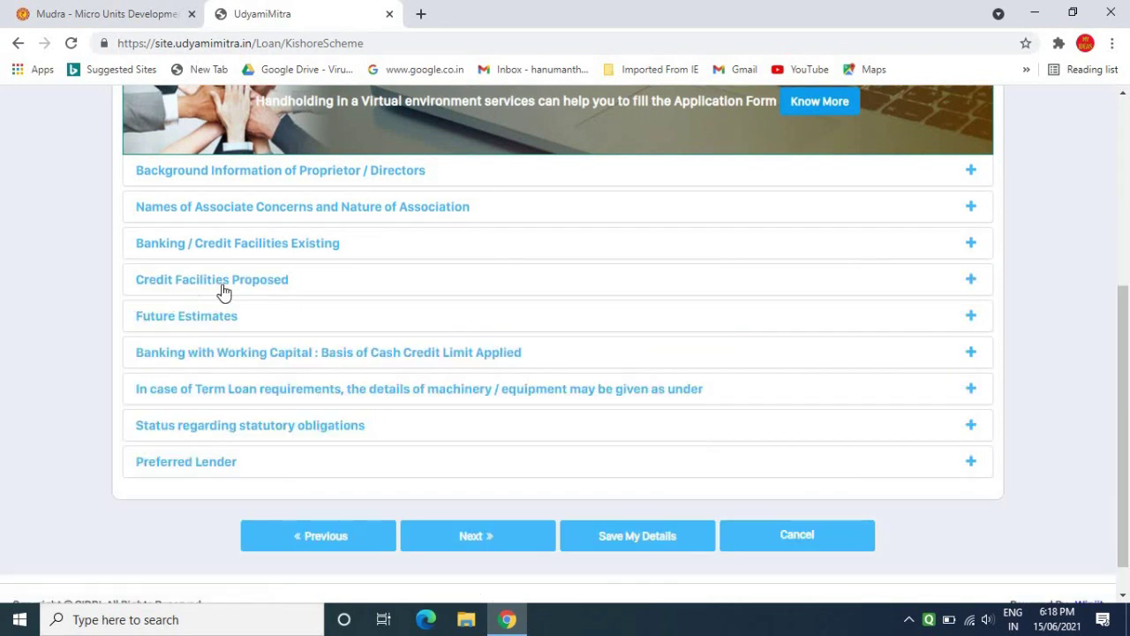
Step: Review the facility types and Expected Employment field under Credit Facilities Proposed, and open Future Estimates
click(969, 286)
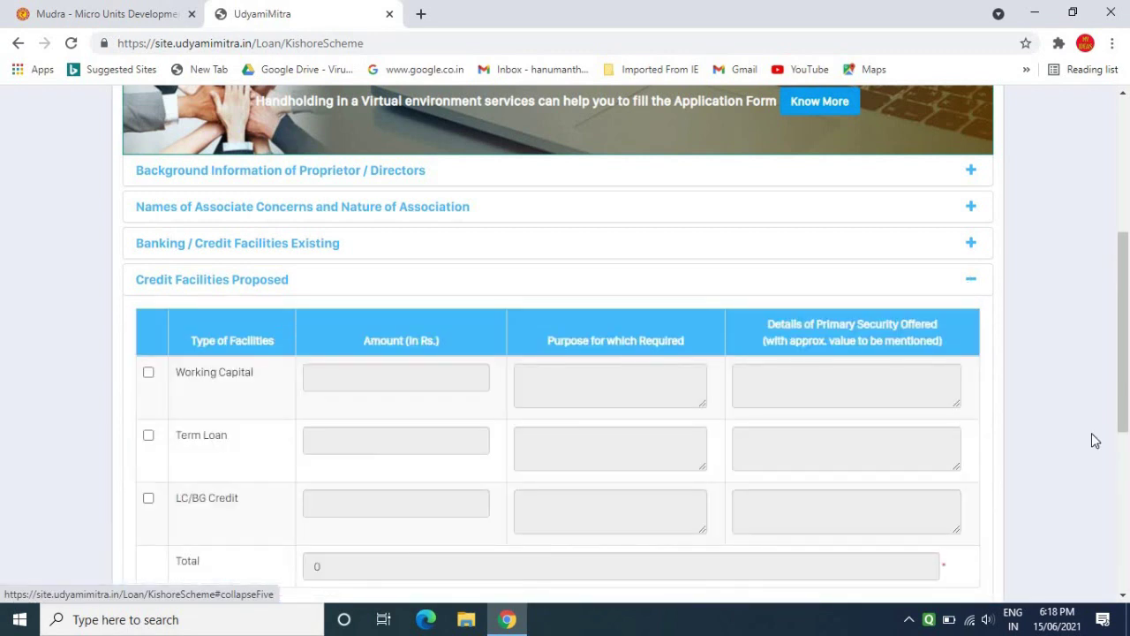
drag(1128, 384, 1127, 410)
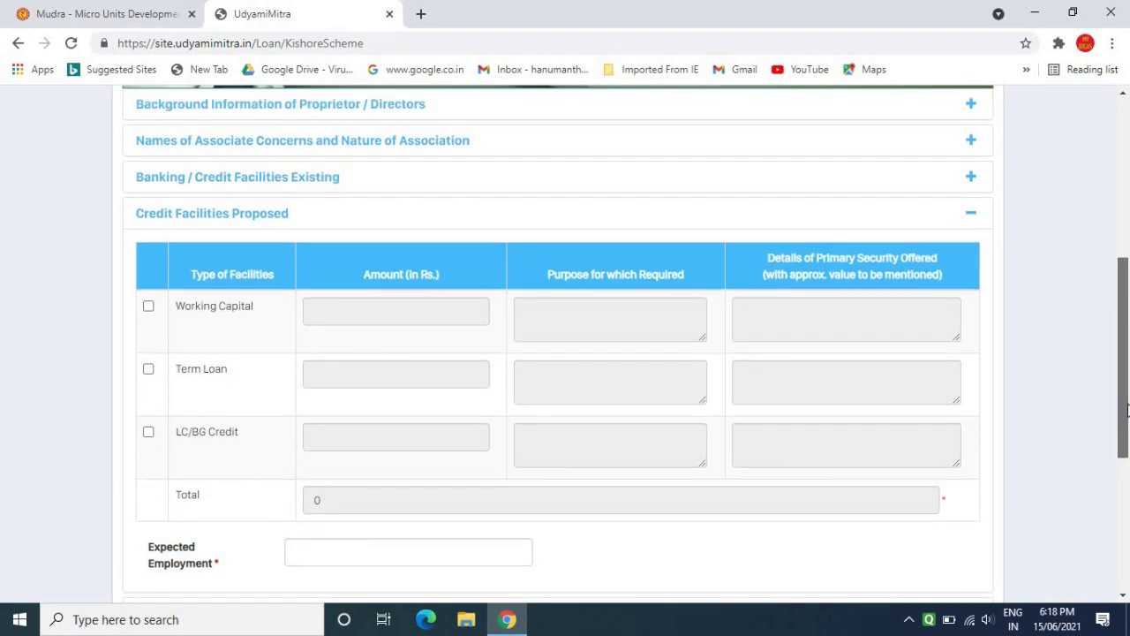
click(970, 214)
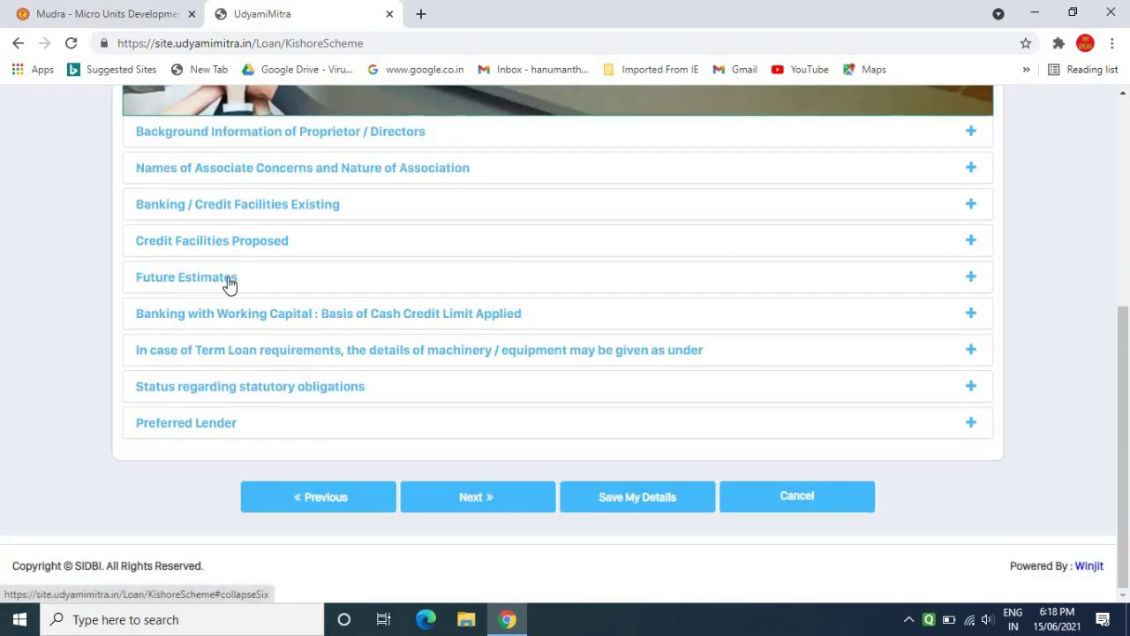
click(968, 281)
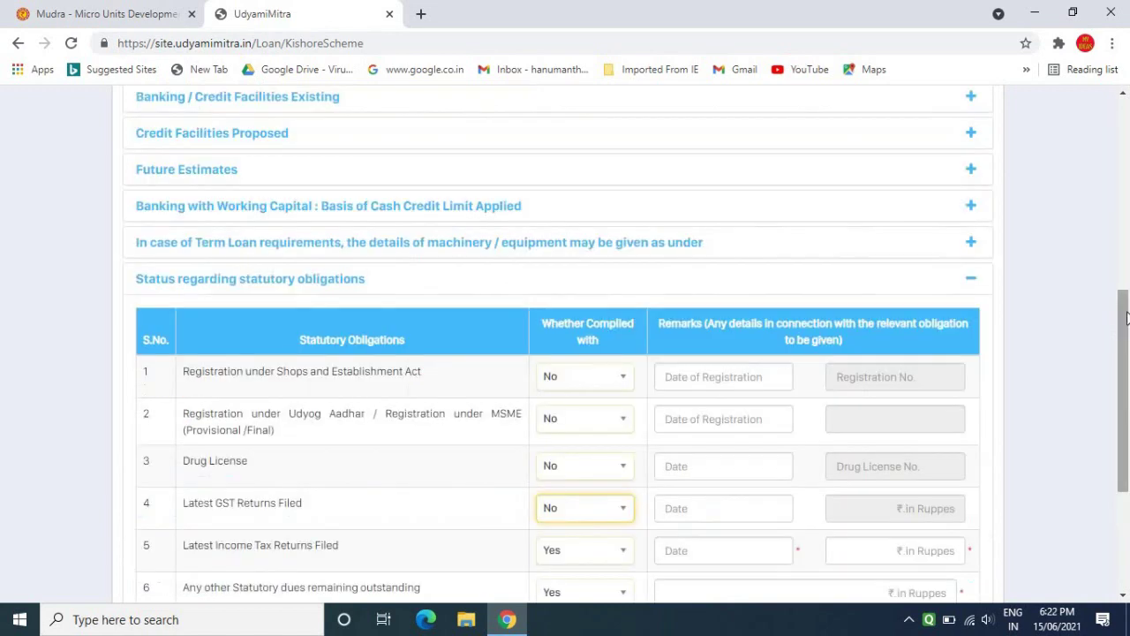
Step: Examine the compliance choices for GST returns, Shops and Establishment Act registration and Udyog Aadhar / MSME registration
click(582, 508)
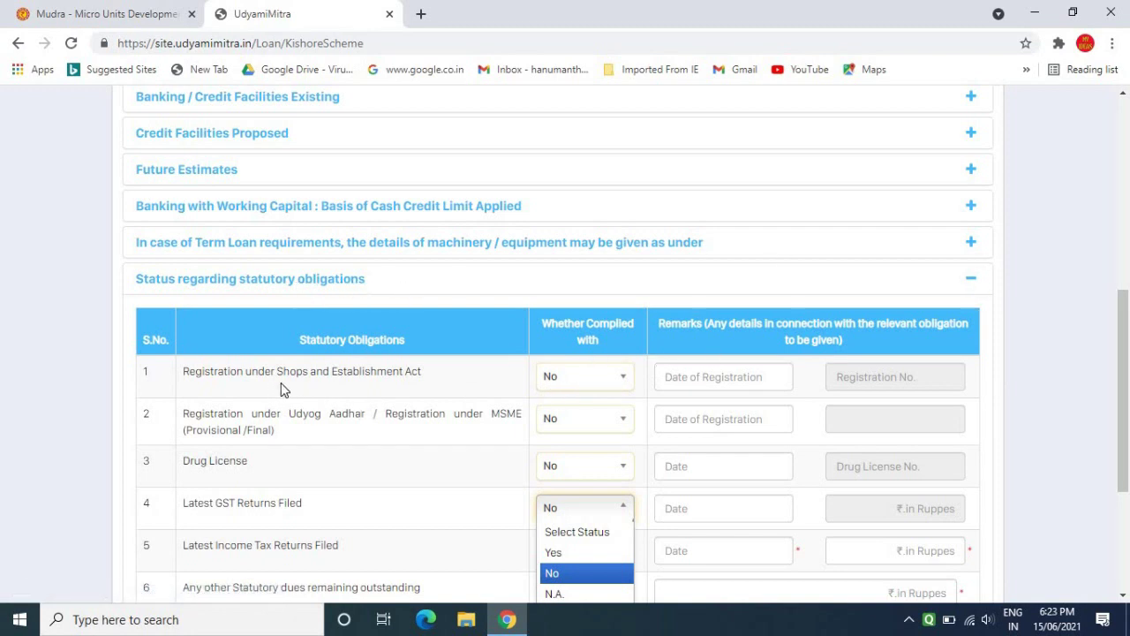
click(604, 378)
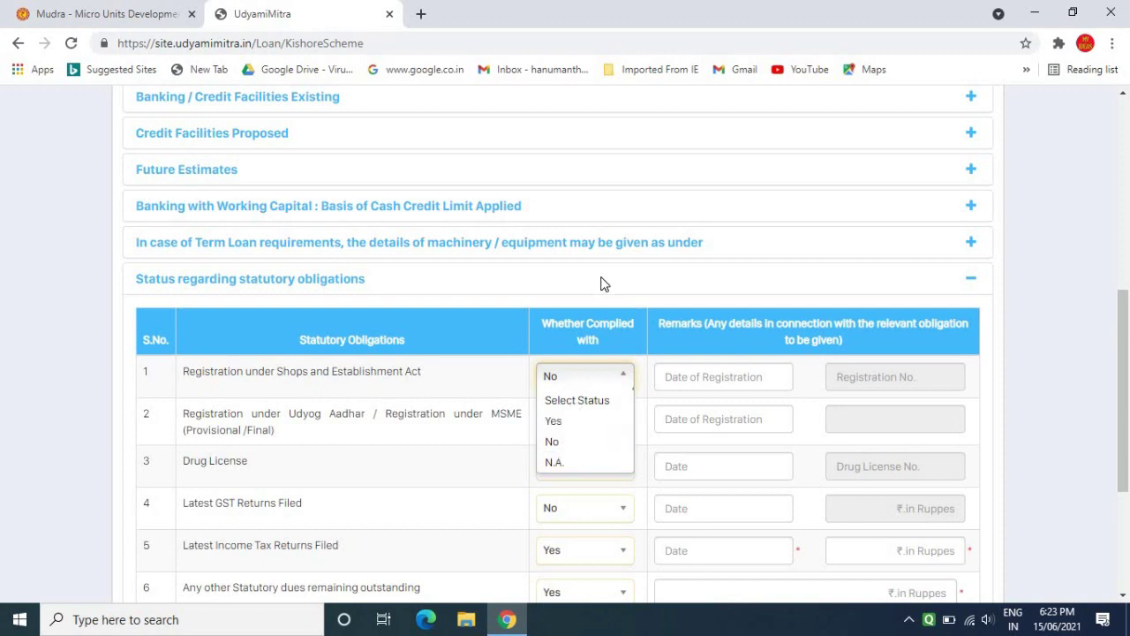
click(48, 405)
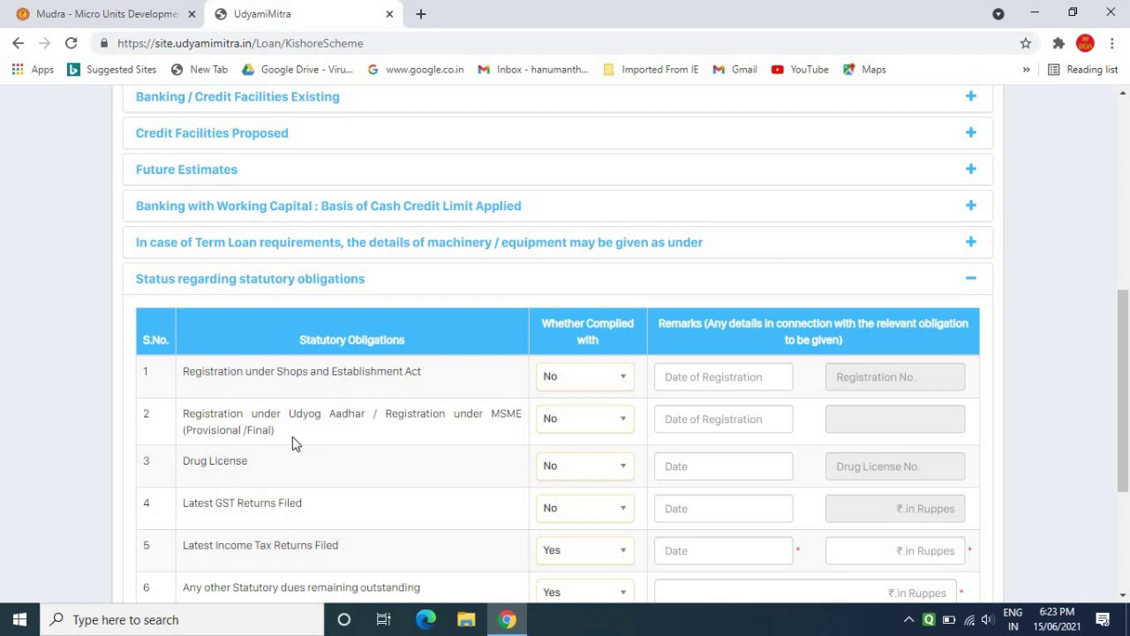
click(573, 425)
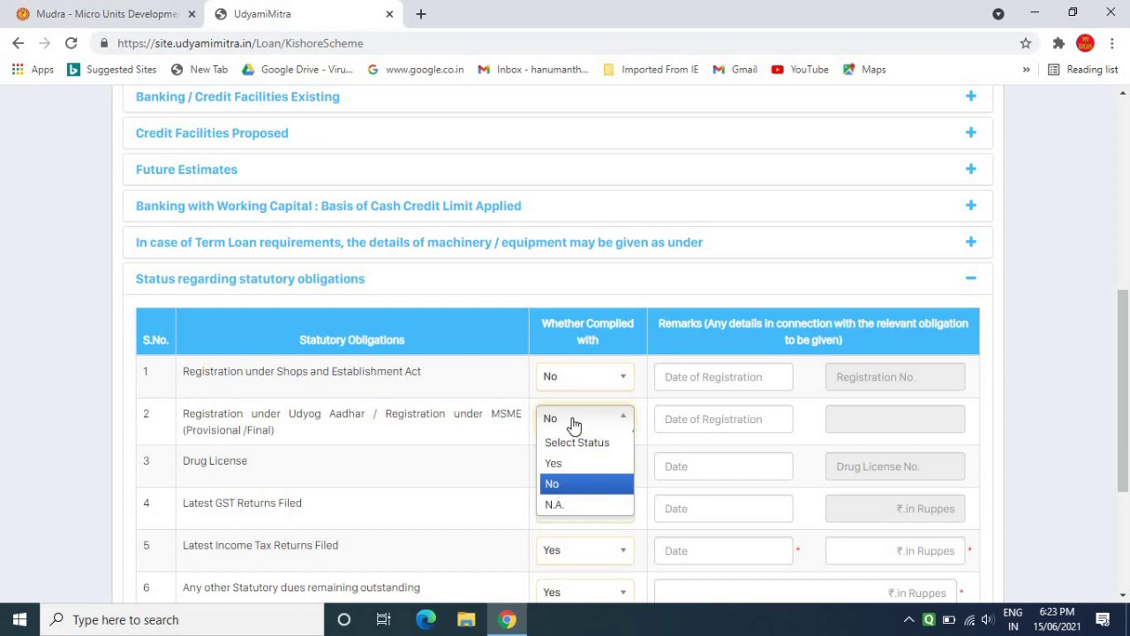
click(54, 427)
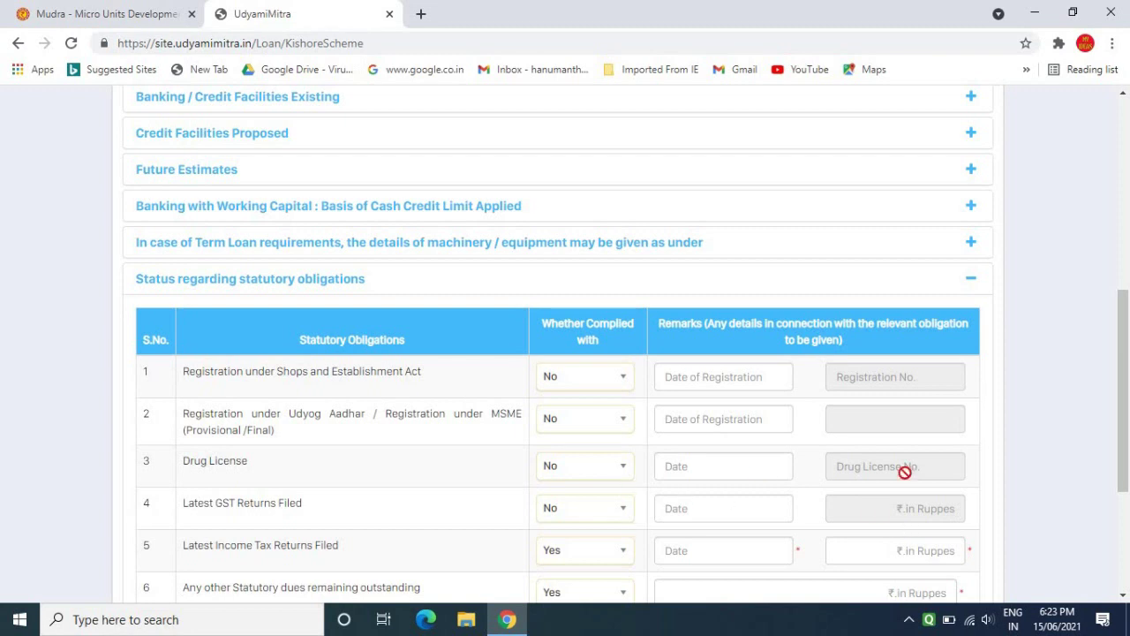
Step: Check the compliance choices for Latest Income Tax Returns Filed and collapse Status regarding statutory obligations
drag(1123, 459, 1125, 496)
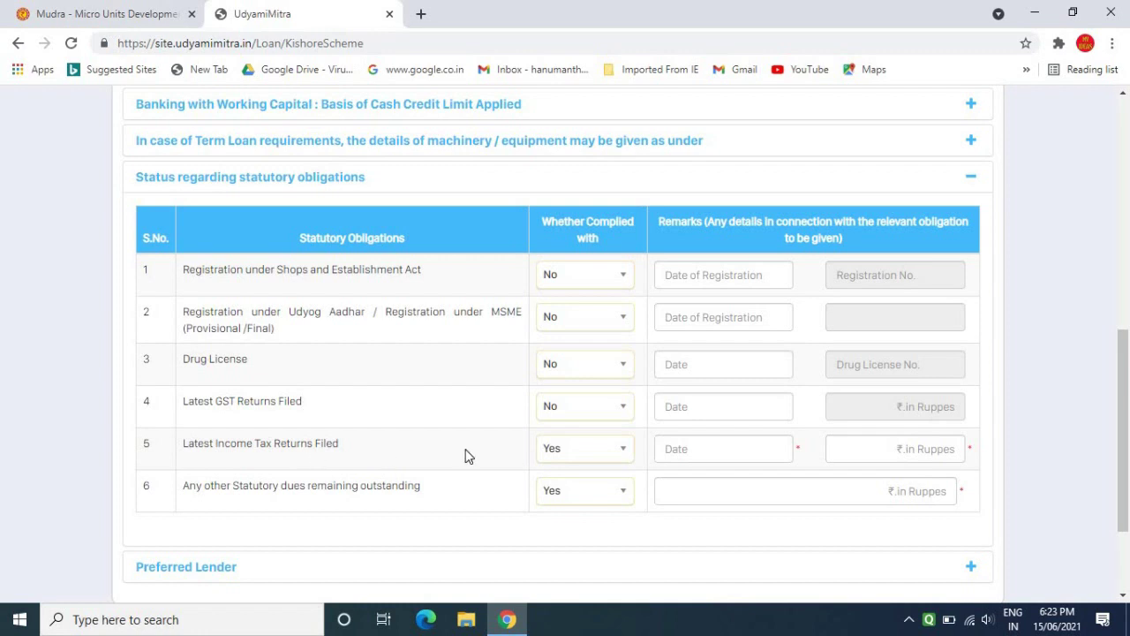
click(591, 452)
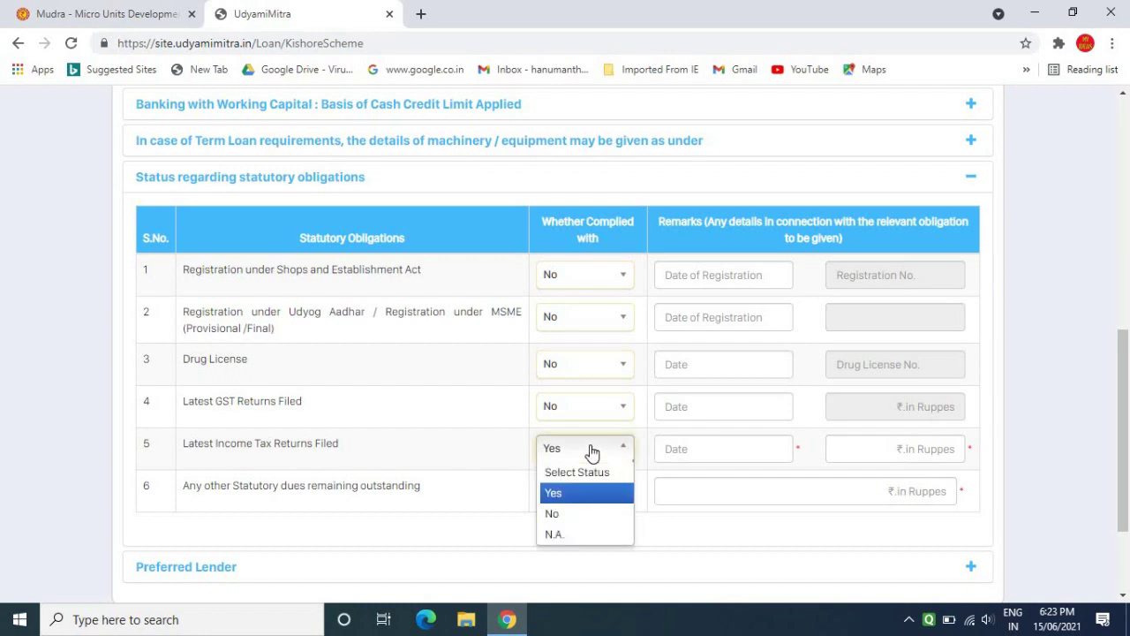
click(88, 499)
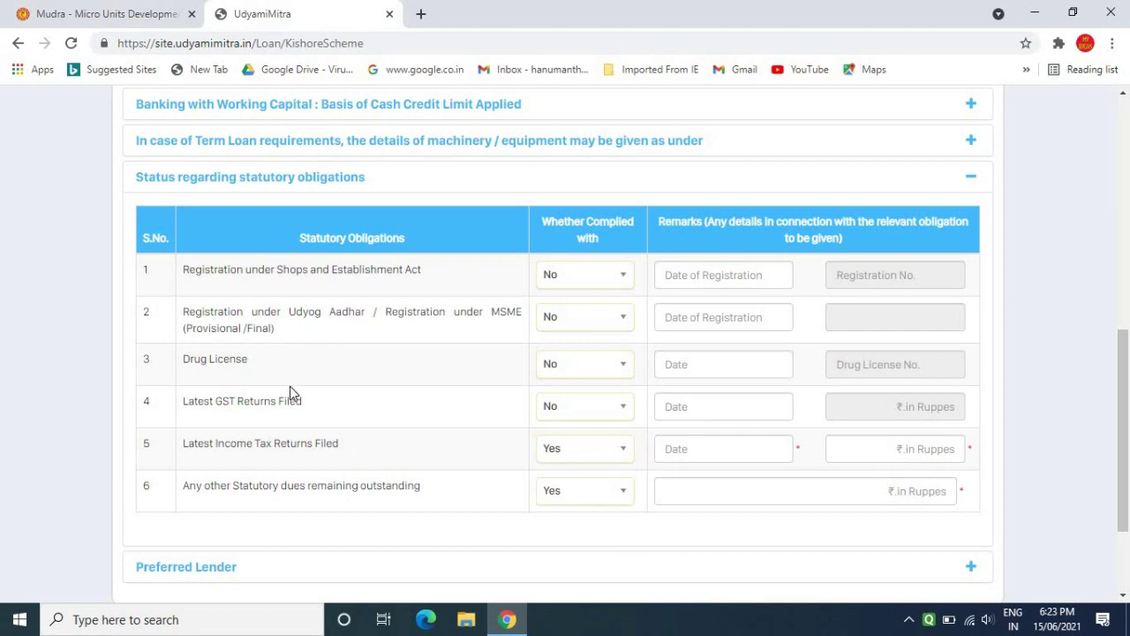
key(Return)
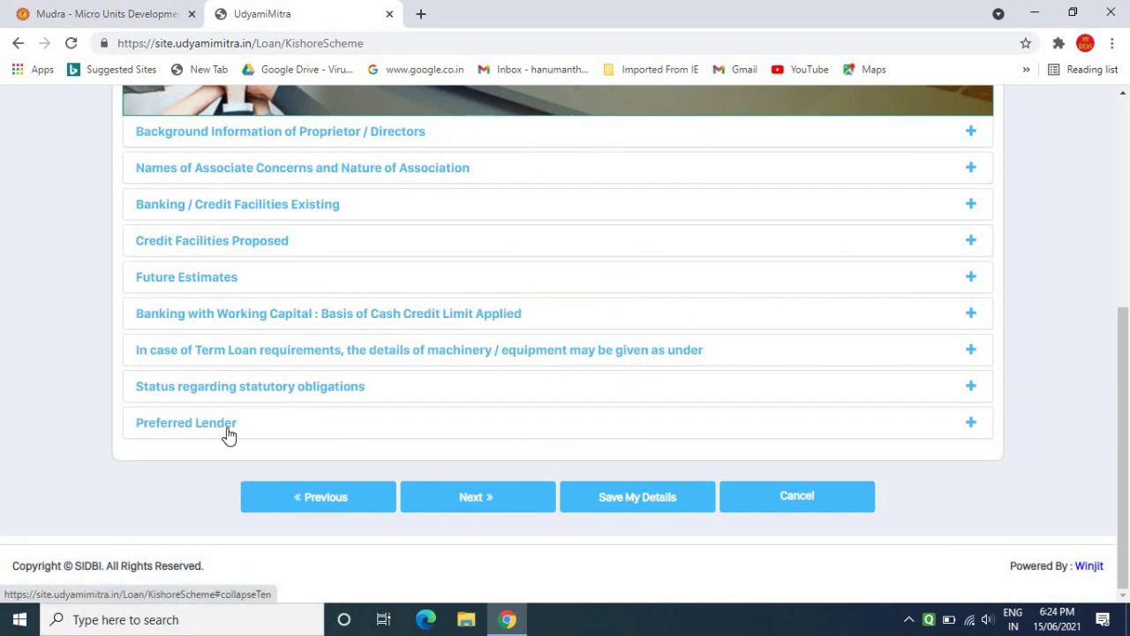
Step: Open Preferred Lender, leave the preferred lender choice at No, and proceed to Attach Documents
click(971, 424)
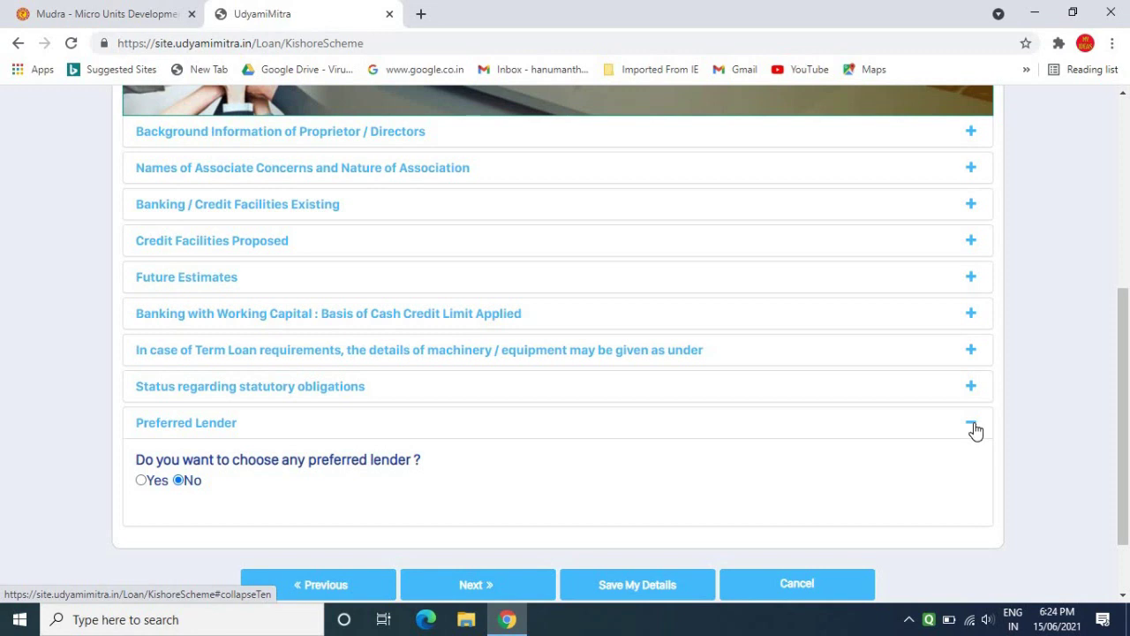
key(Return)
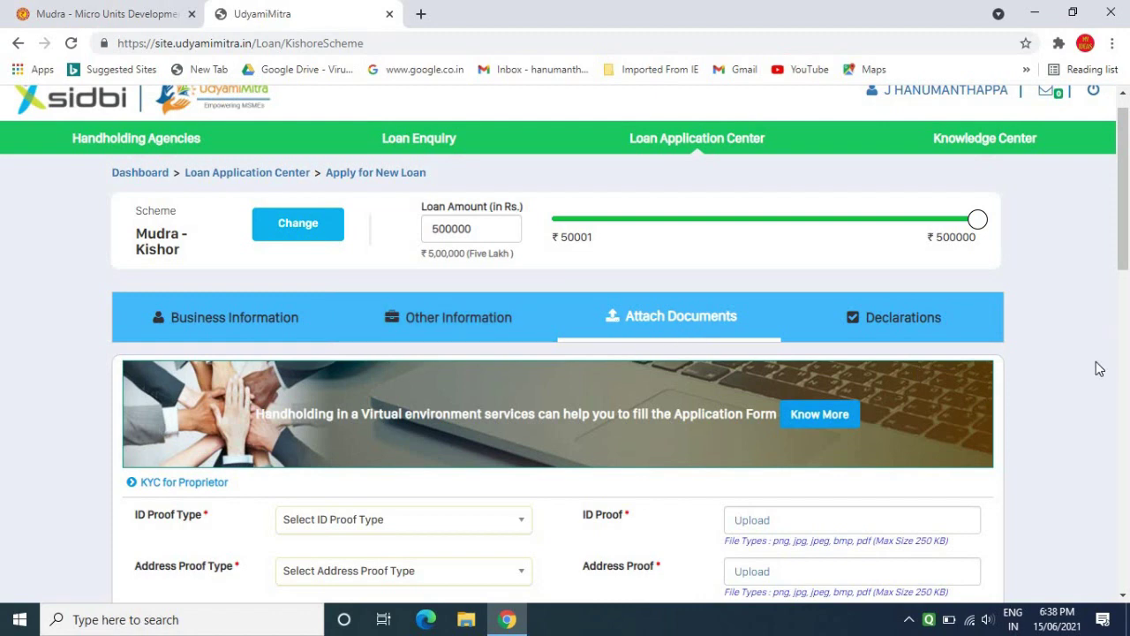
Step: Browse the ID Proof Type and Address Proof Type options under KYC for Proprietor without selecting any
drag(1125, 260, 1125, 353)
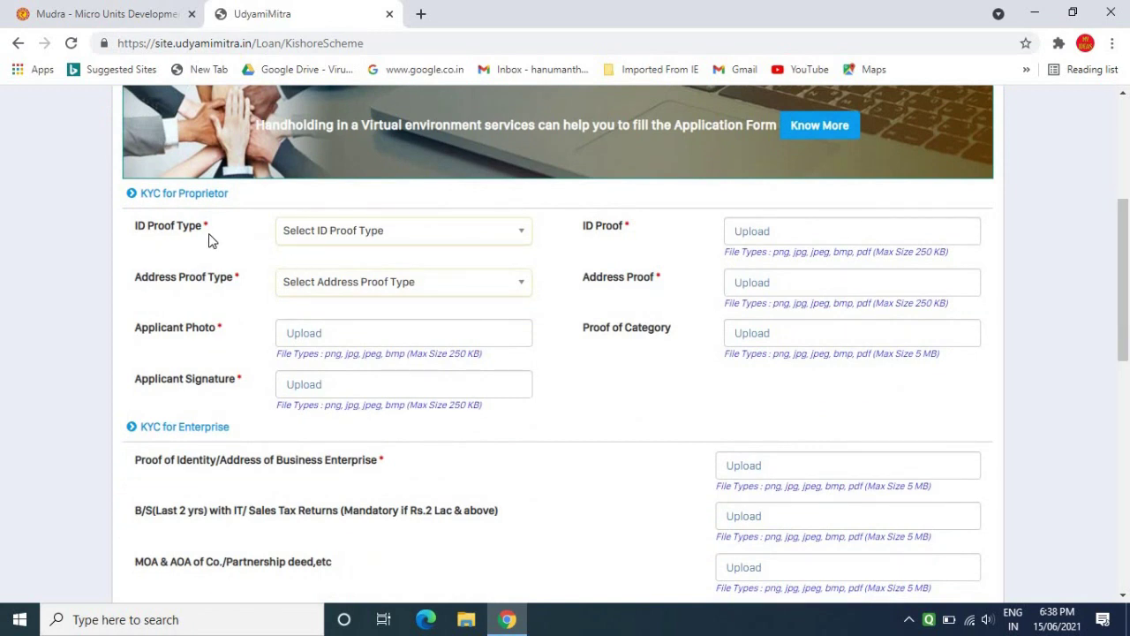
click(383, 239)
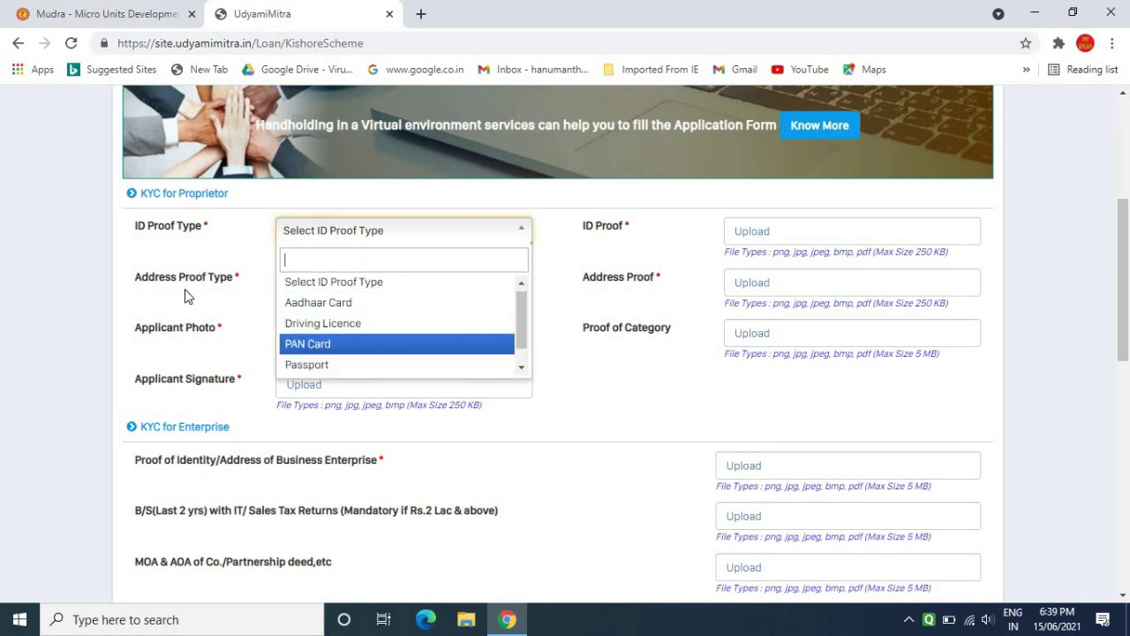
click(91, 293)
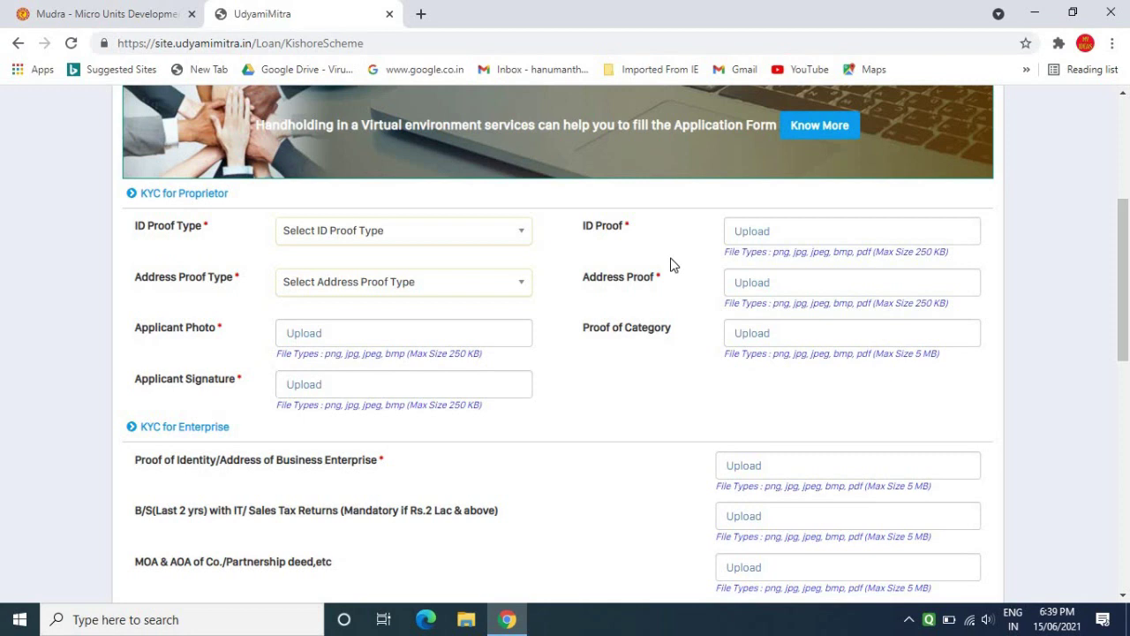
click(349, 288)
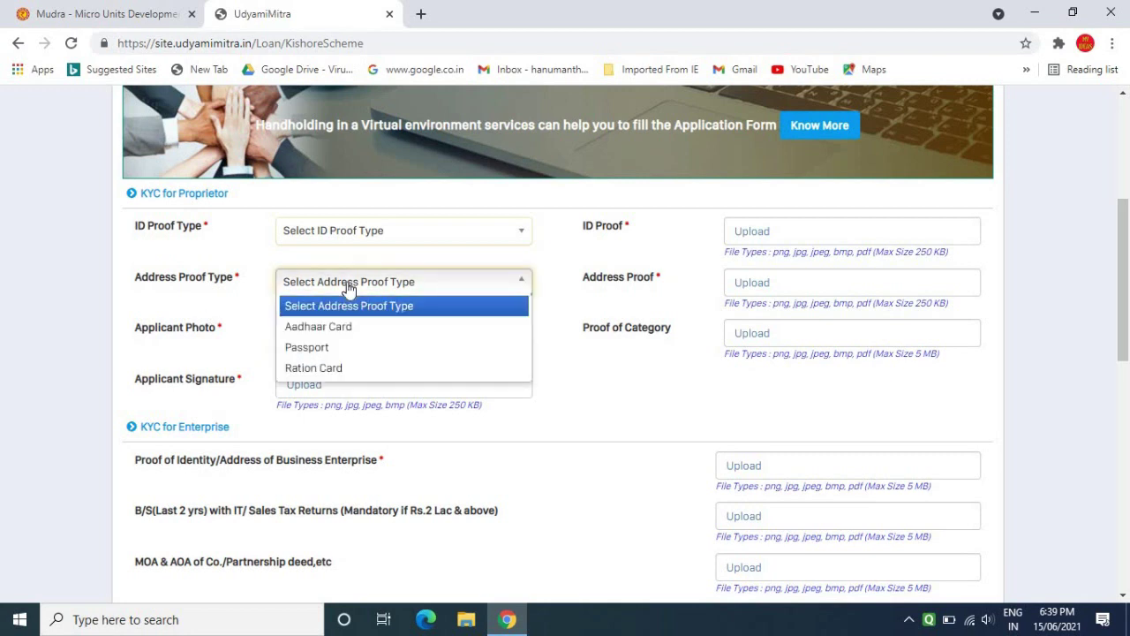
click(43, 347)
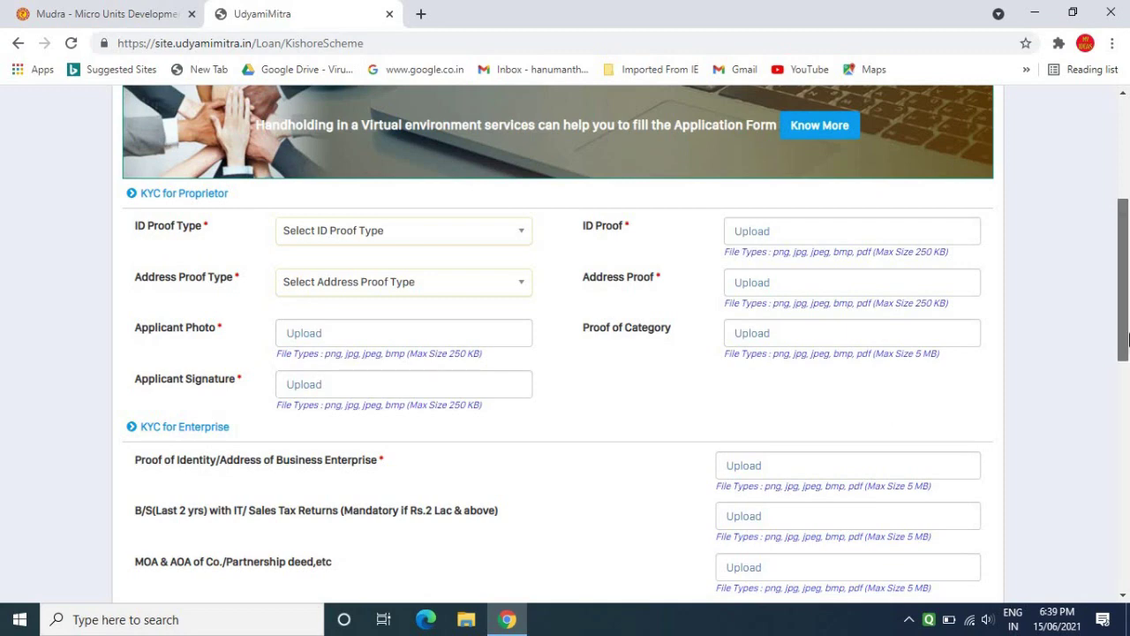
Step: Review the upload fields for KYC for Enterprise, credit report and rating report, and proceed to Declarations
drag(1128, 328, 1127, 382)
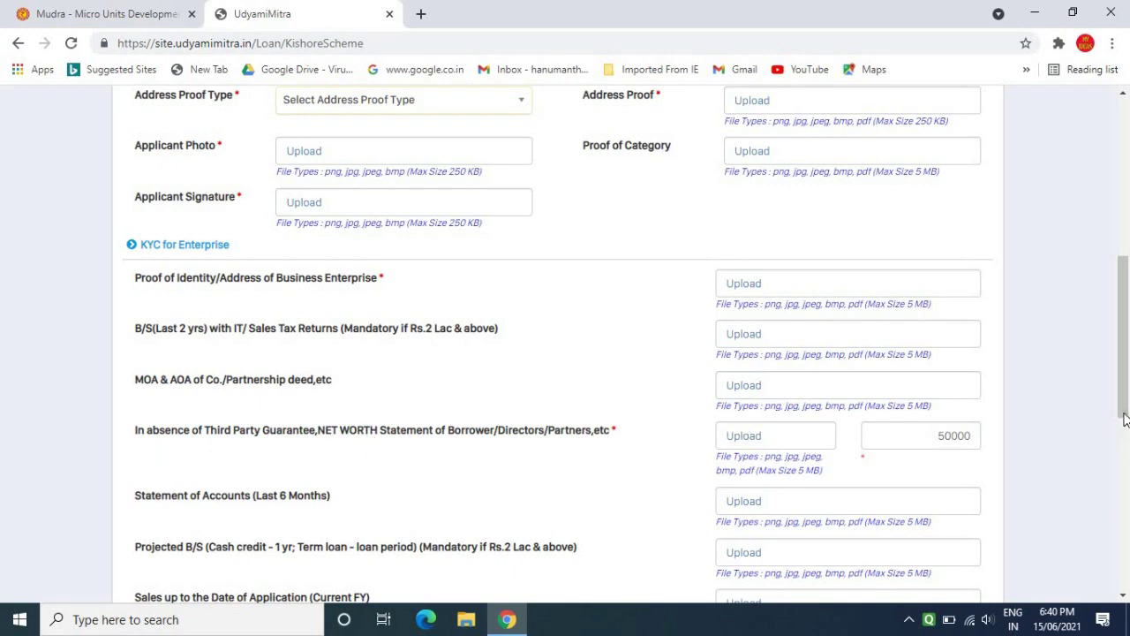
drag(1124, 415, 1124, 481)
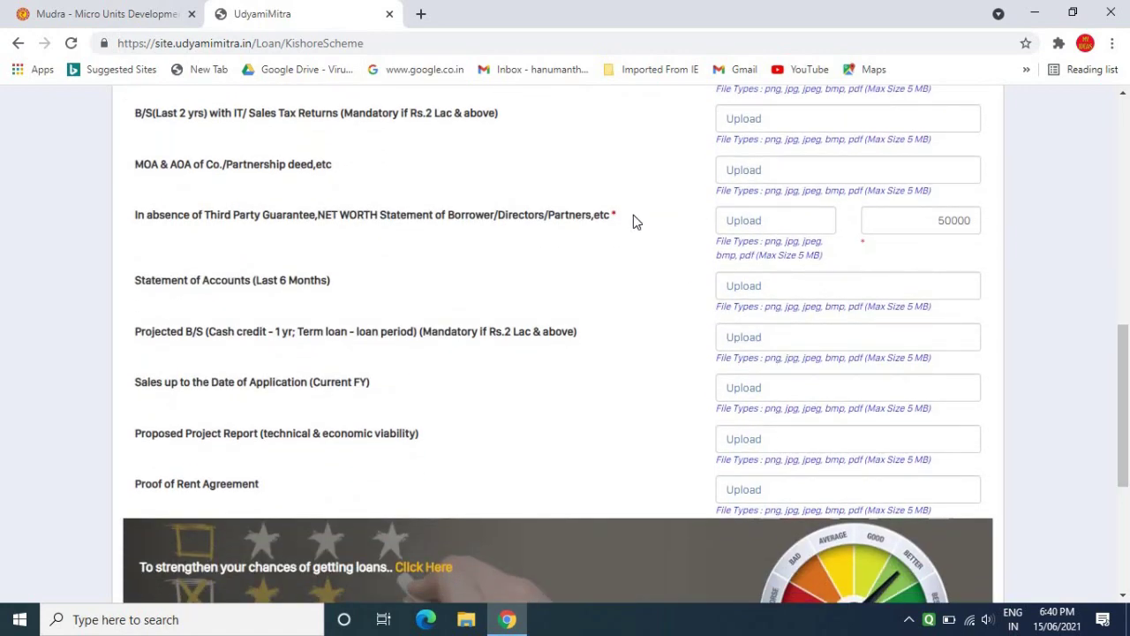
drag(1124, 432, 1125, 492)
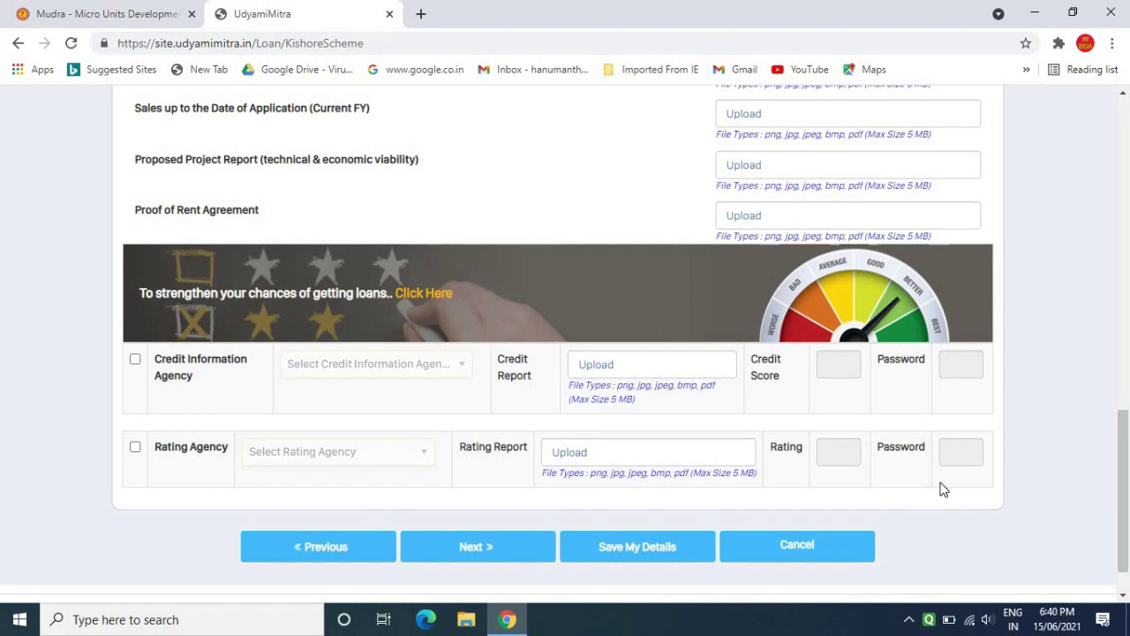
click(522, 549)
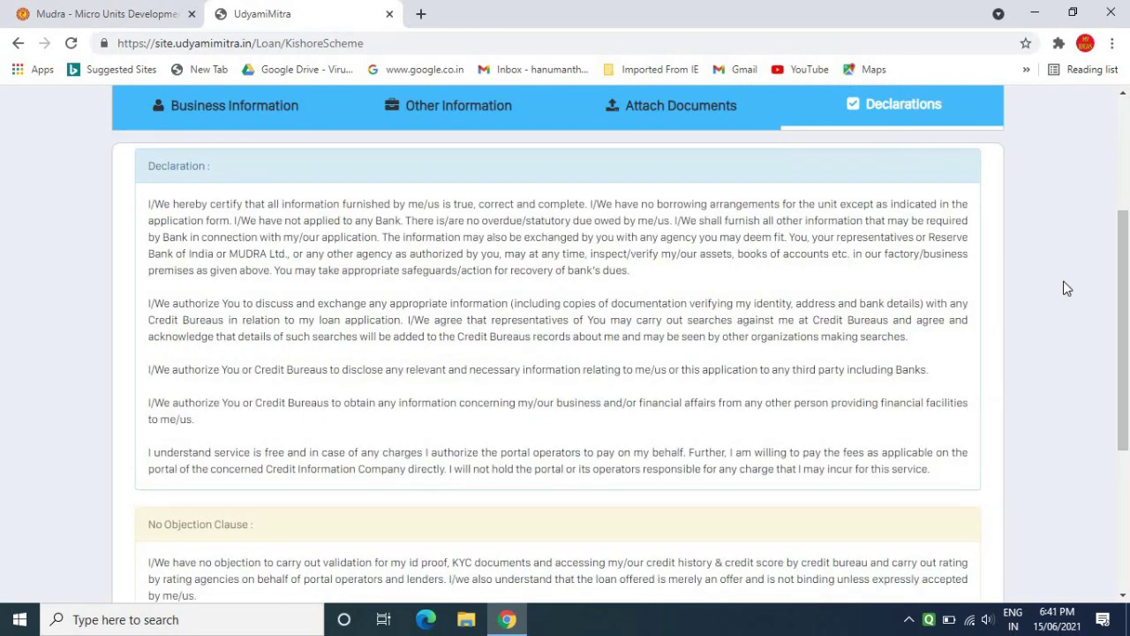
Step: Accept the declaration and No Objection Clause by marking I Agree, and return to the start of the Declarations page
drag(1125, 306, 1125, 443)
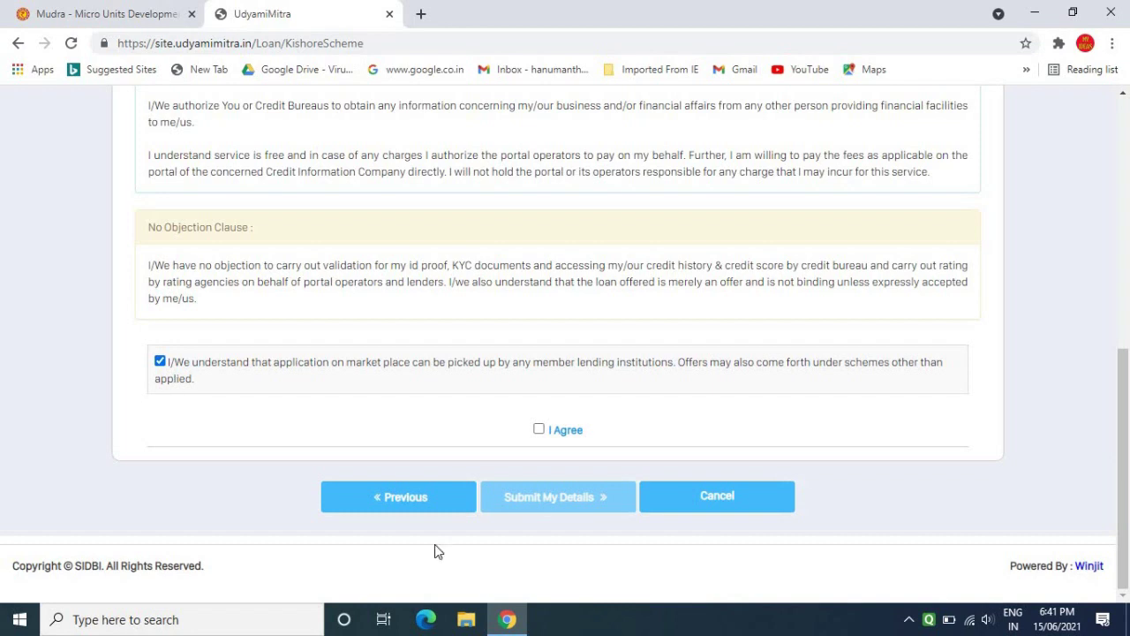
click(539, 429)
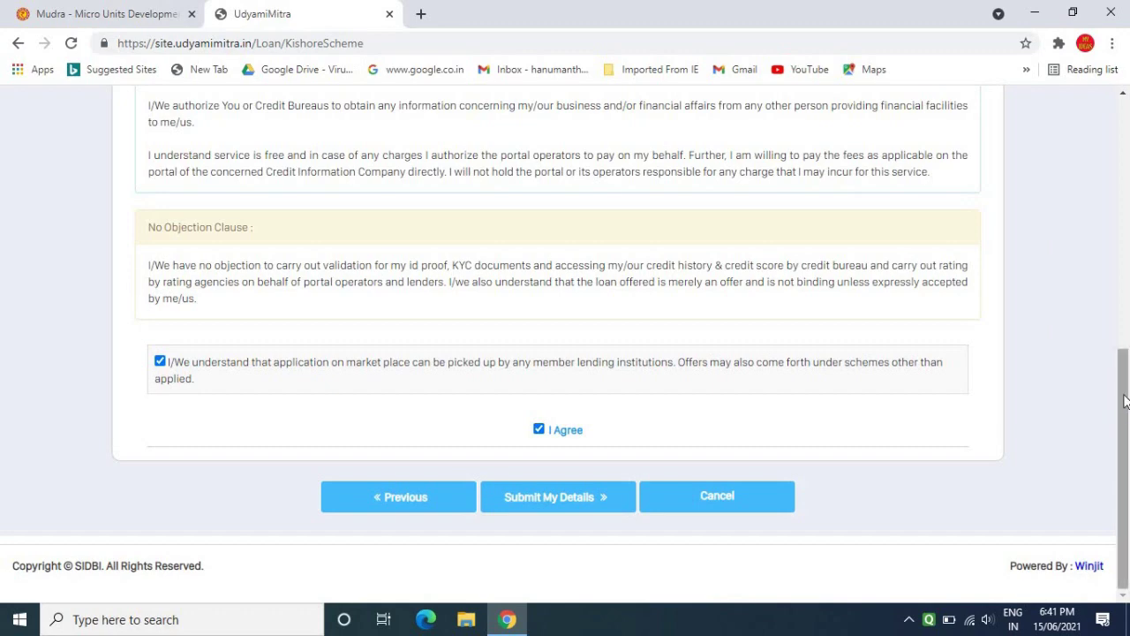
drag(1124, 402, 1122, 128)
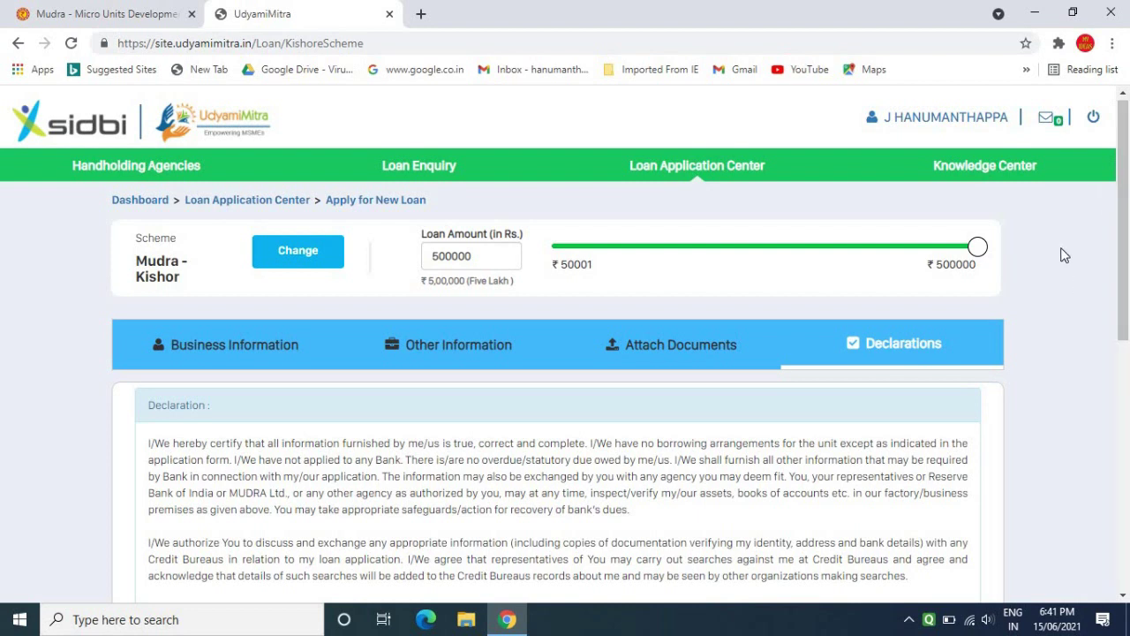